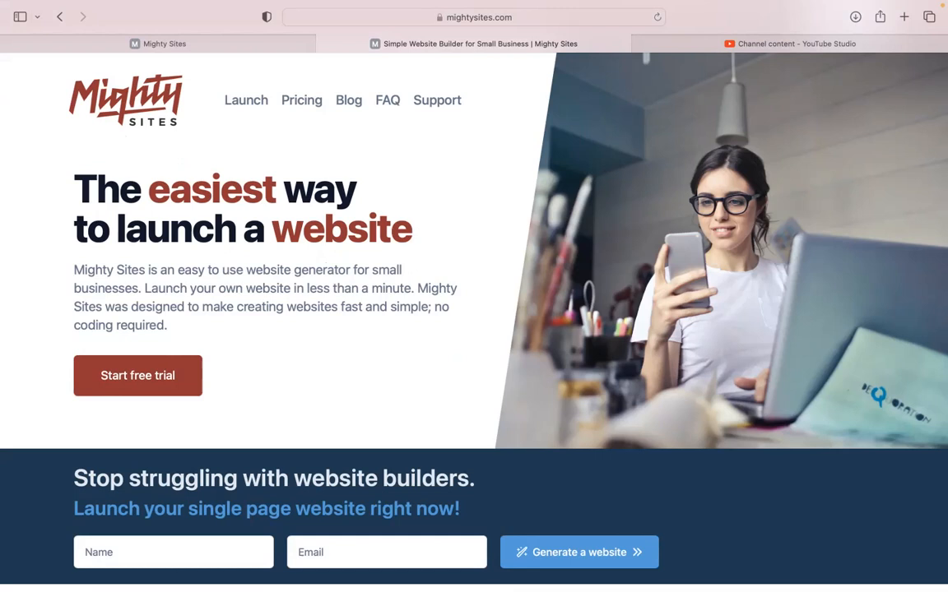
Scroll through the category grid and switch to the app.mightysites.com site-builder tab.
{"action": "scroll", "coordinate": [473, 321], "scroll_direction": "down", "scroll_amount": 2}
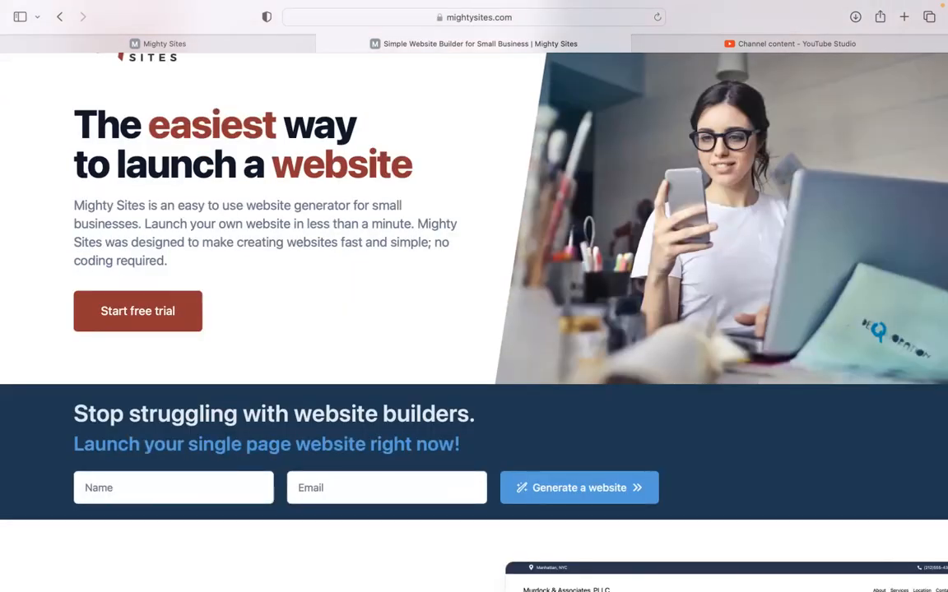
{"action": "scroll", "coordinate": [474, 321], "scroll_direction": "down", "scroll_amount": 7}
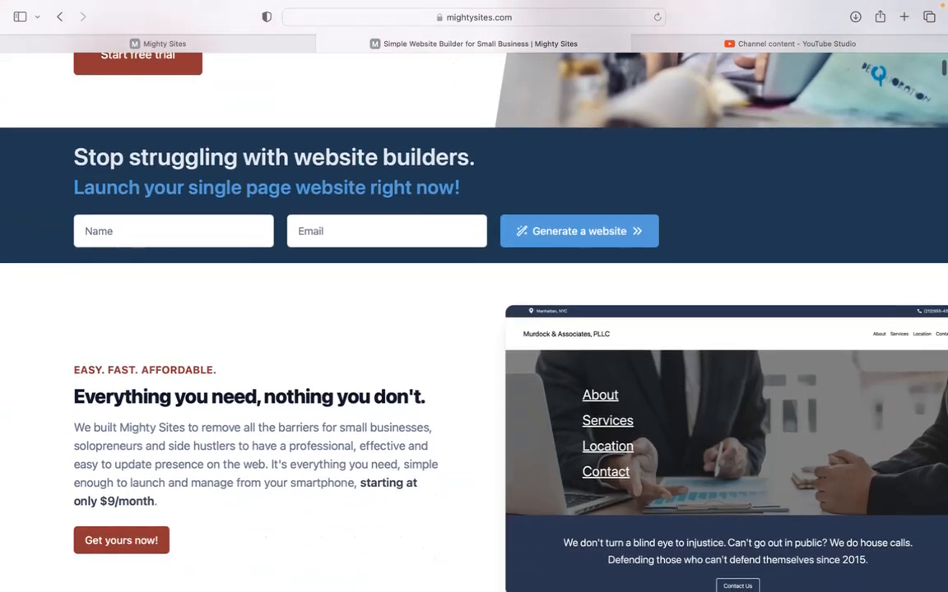
{"action": "scroll", "coordinate": [474, 320], "scroll_direction": "down", "scroll_amount": 4}
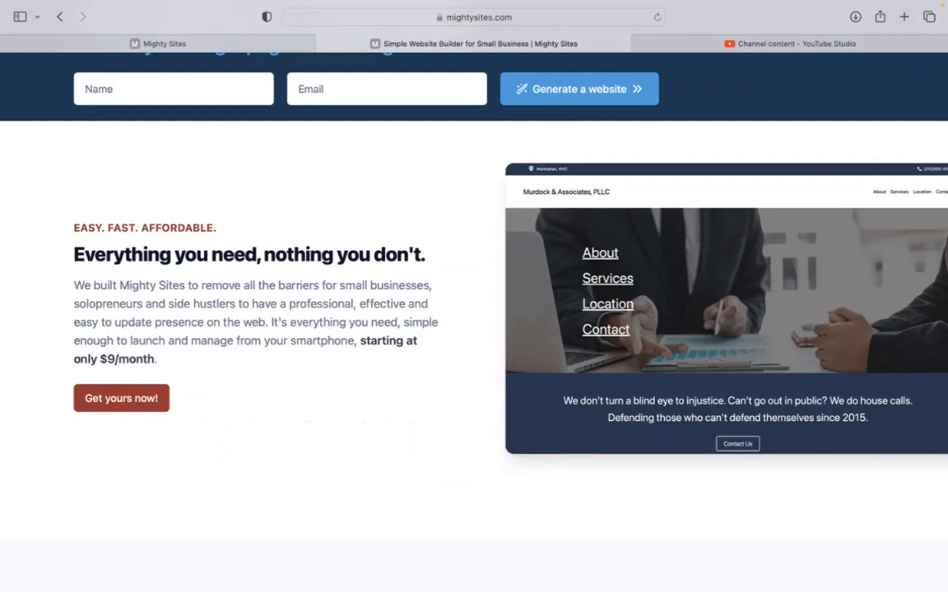
{"action": "scroll", "coordinate": [474, 321], "scroll_direction": "down", "scroll_amount": 3}
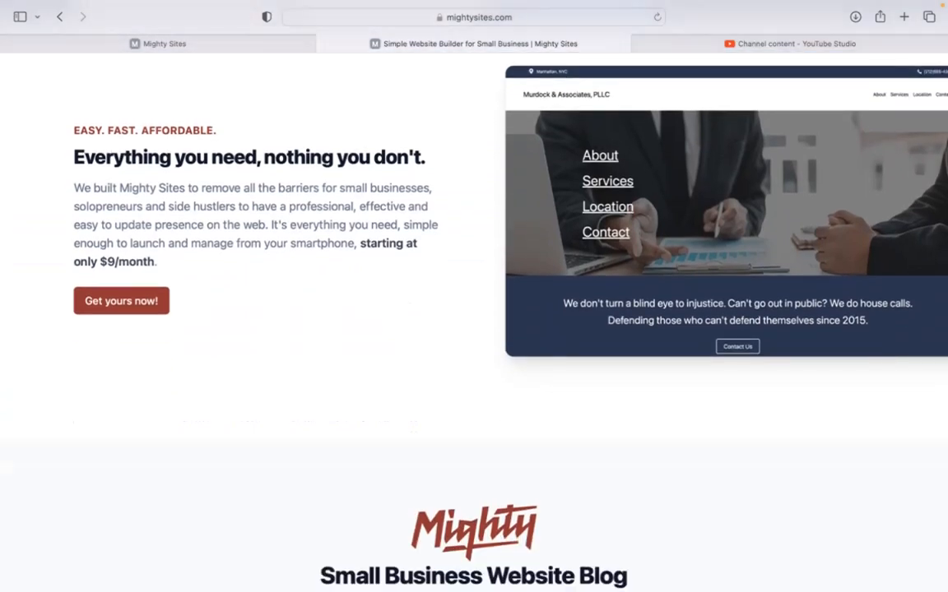
{"action": "scroll", "coordinate": [474, 321], "scroll_direction": "down", "scroll_amount": 3}
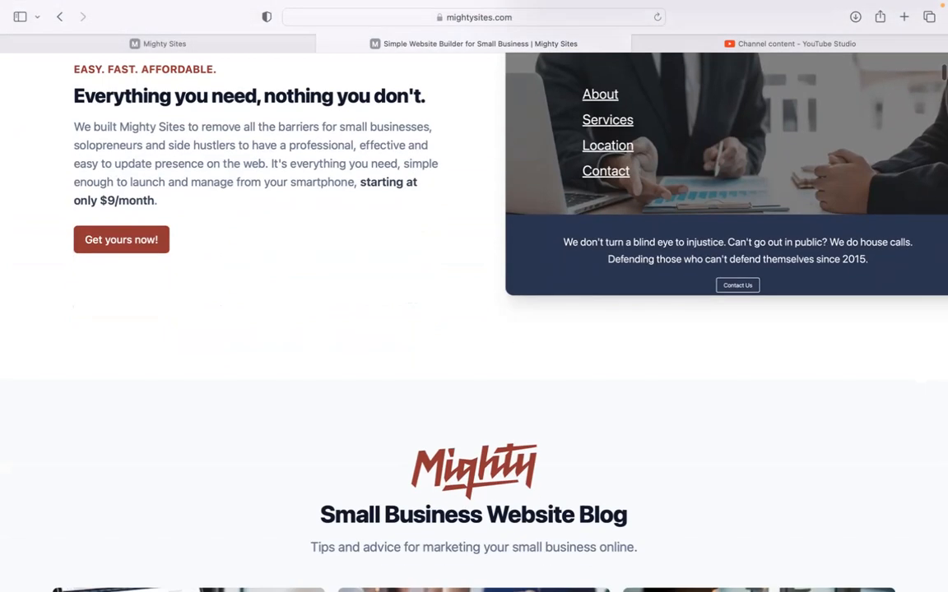
{"action": "scroll", "coordinate": [473, 321], "scroll_direction": "down", "scroll_amount": 1}
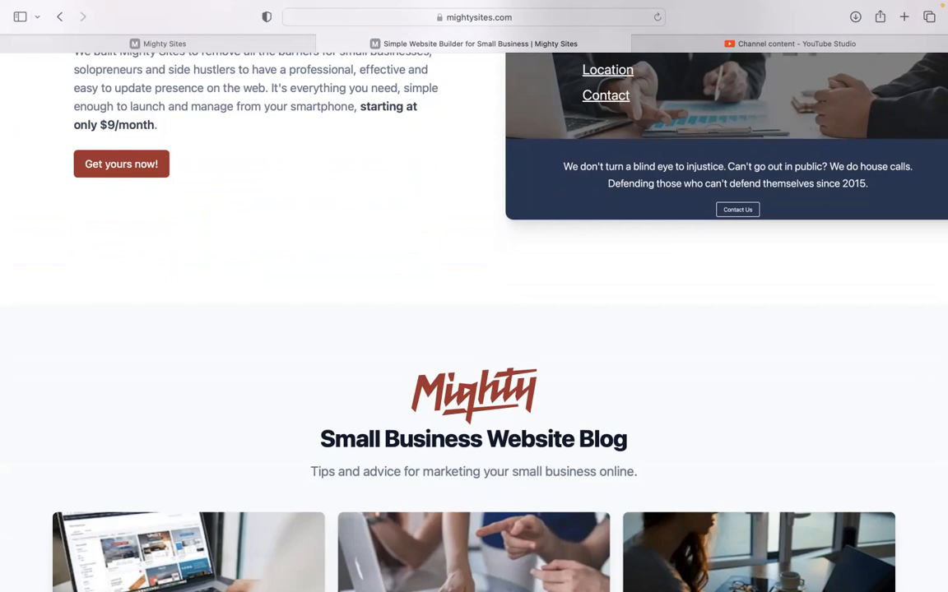
{"action": "scroll", "coordinate": [474, 321], "scroll_direction": "down", "scroll_amount": 5}
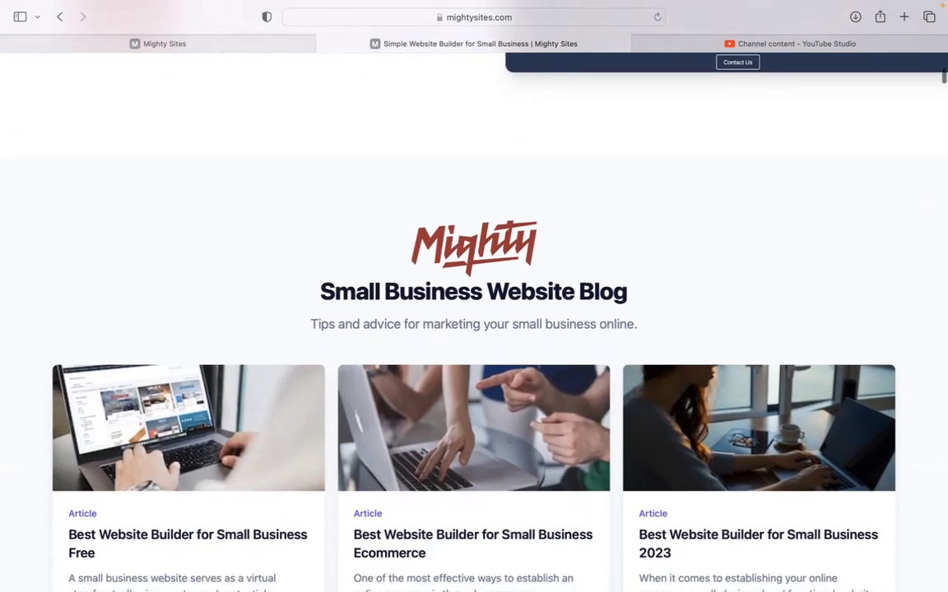
{"action": "scroll", "coordinate": [473, 321], "scroll_direction": "down", "scroll_amount": 9}
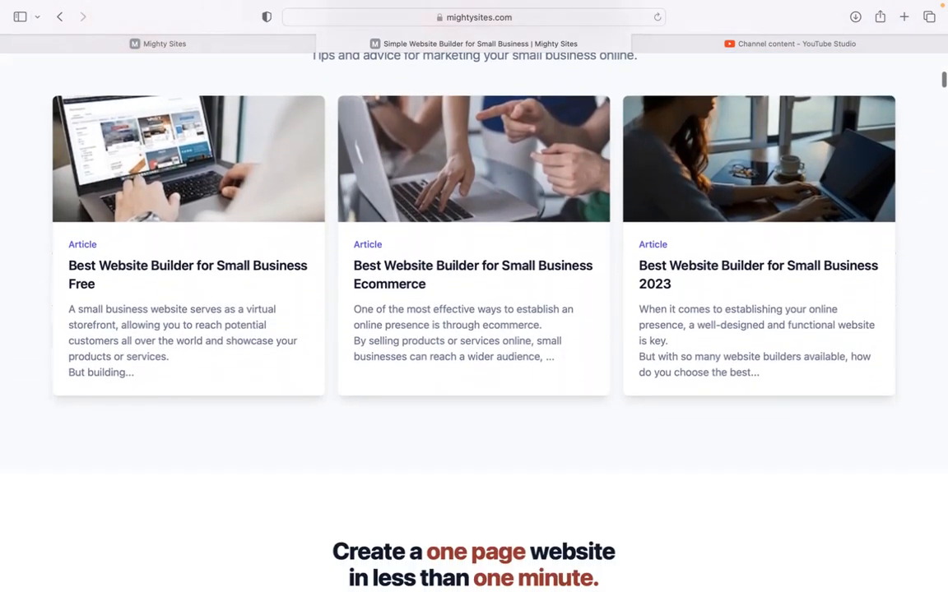
{"action": "scroll", "coordinate": [473, 321], "scroll_direction": "down", "scroll_amount": 4}
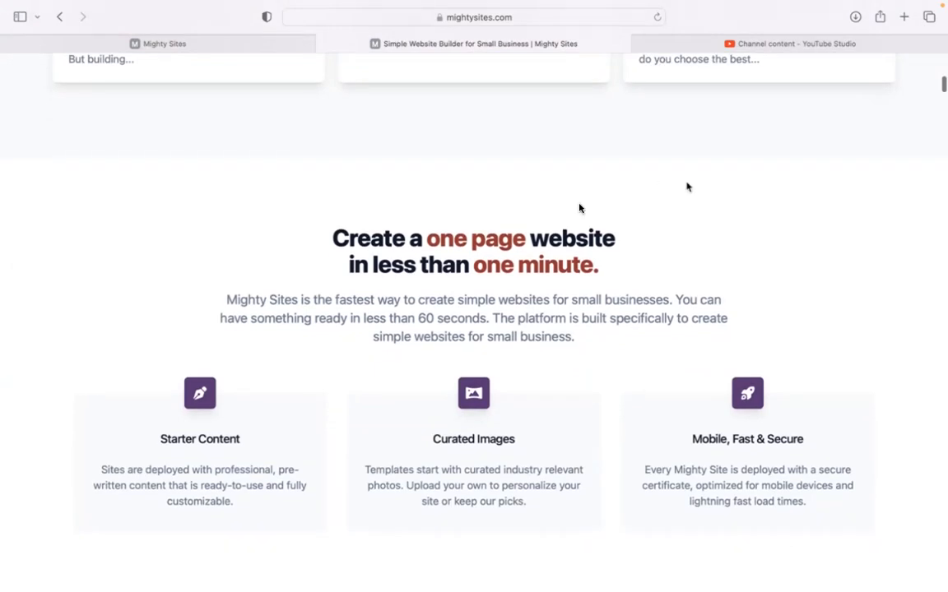
{"action": "left_click", "coordinate": [267, 41]}
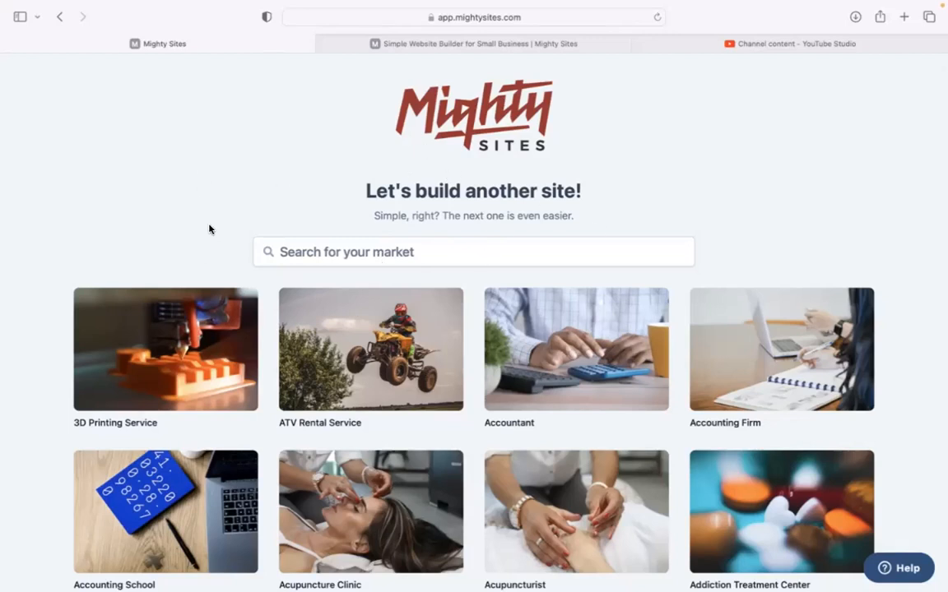
Search the market categories for 'drone' to show Drone Video Services.
{"action": "scroll", "coordinate": [209, 229], "scroll_direction": "down", "scroll_amount": 8}
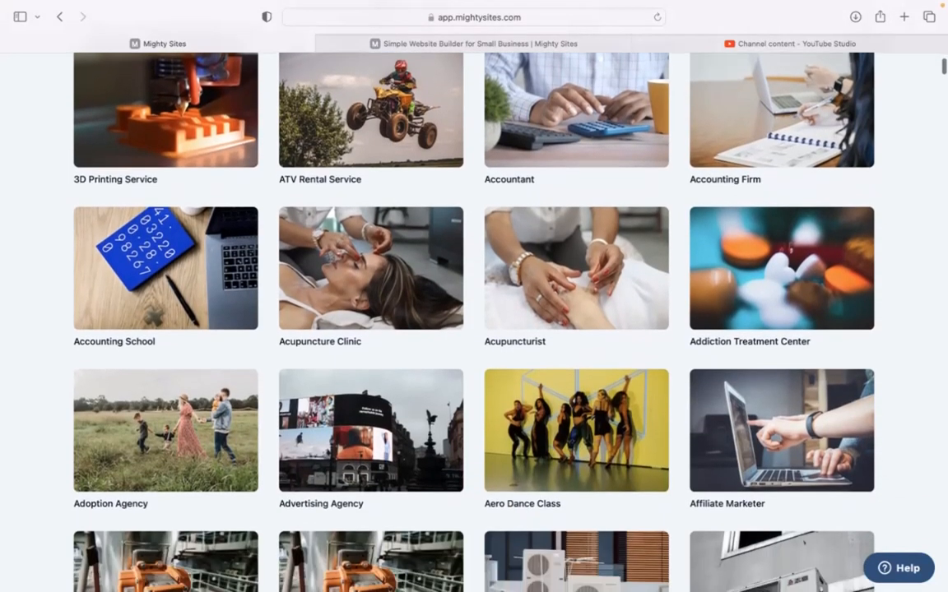
{"action": "scroll", "coordinate": [426, 296], "scroll_direction": "down", "scroll_amount": 10}
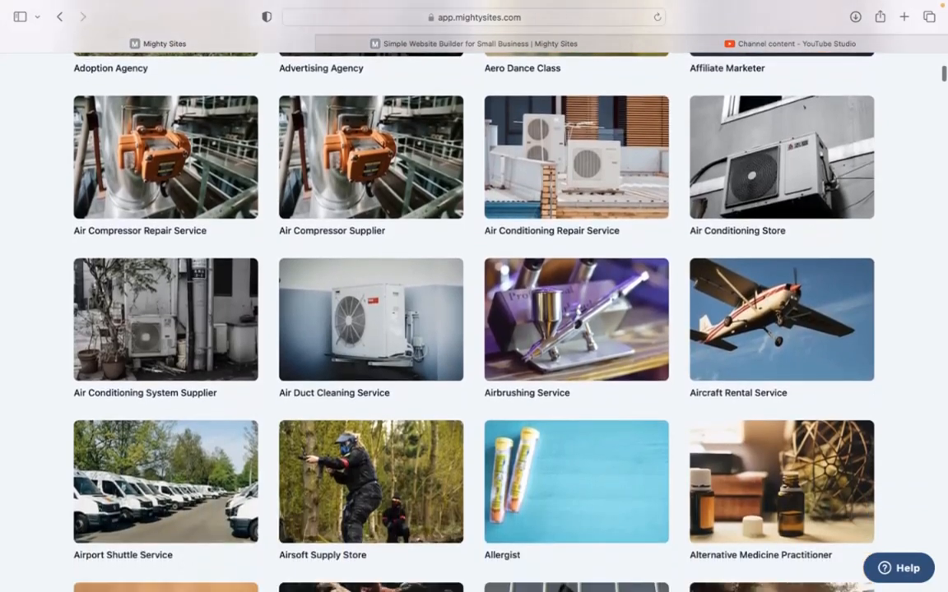
{"action": "scroll", "coordinate": [474, 296], "scroll_direction": "down", "scroll_amount": 7}
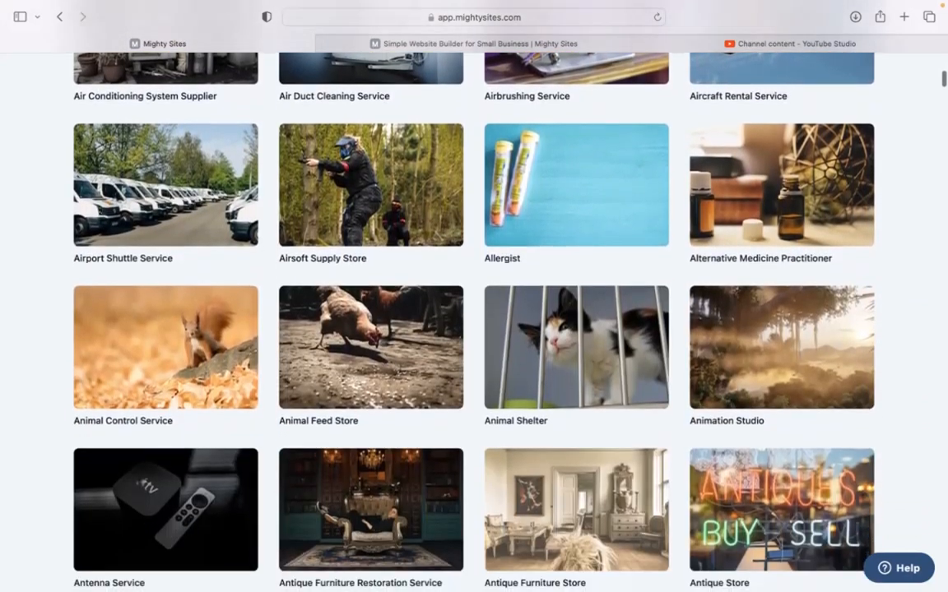
{"action": "scroll", "coordinate": [474, 296], "scroll_direction": "up", "scroll_amount": 20}
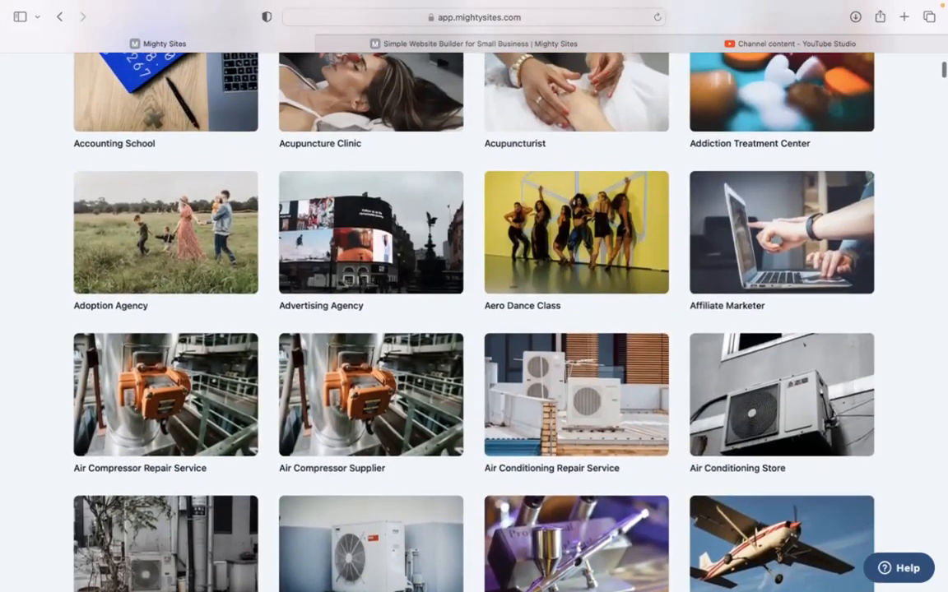
{"action": "scroll", "coordinate": [474, 296], "scroll_direction": "up", "scroll_amount": 5}
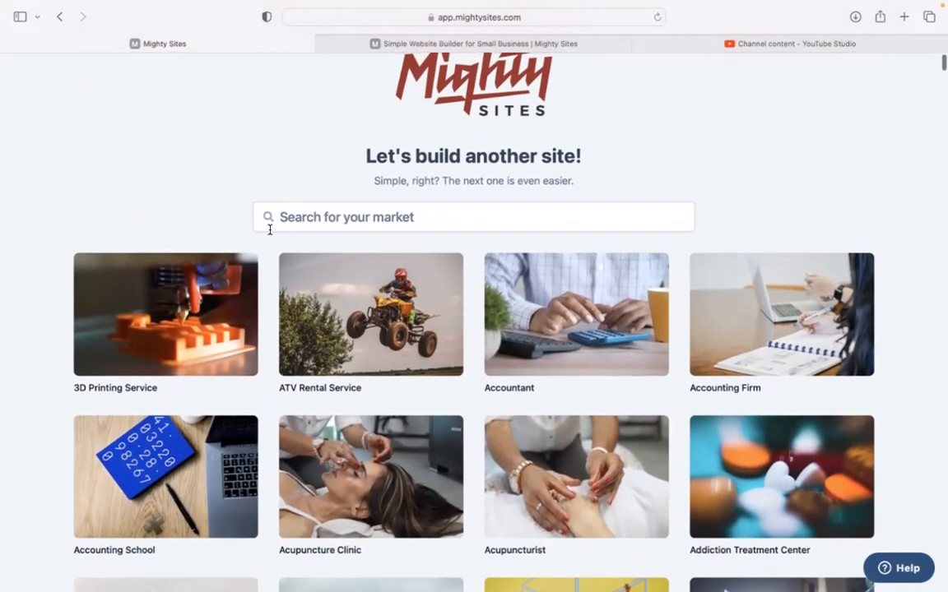
{"action": "left_click", "coordinate": [384, 216]}
{"action": "type", "text": "drone"}
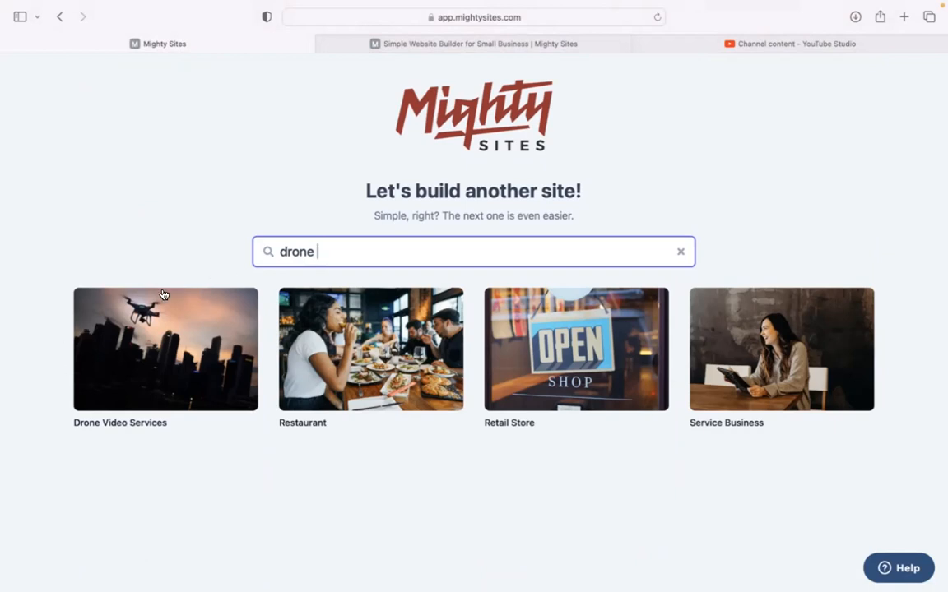
Choose Drone Video Services, enter the company name, Denver, Colorado, business type Service, and submit.
{"action": "left_click", "coordinate": [151, 354]}
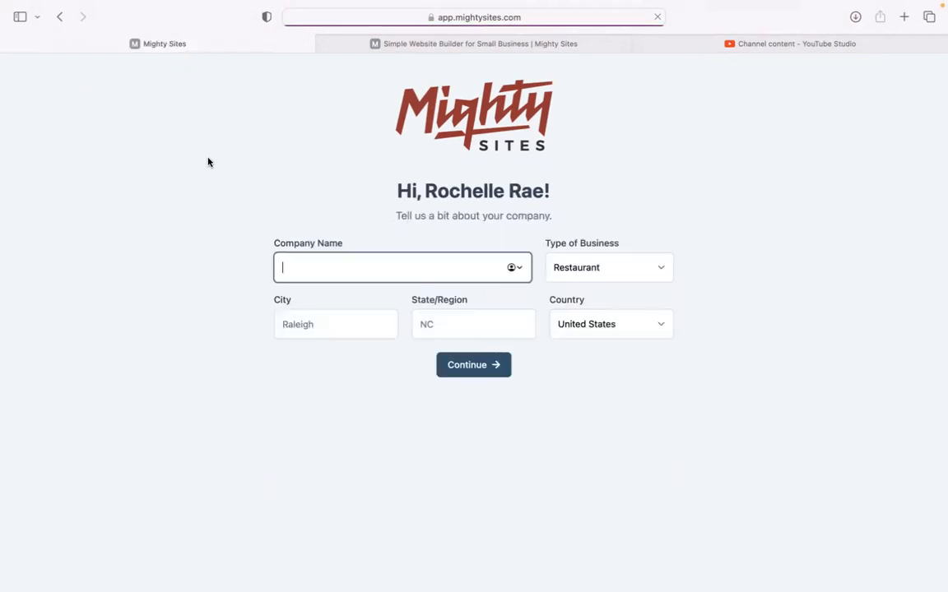
{"action": "type", "text": "Rochelle"}
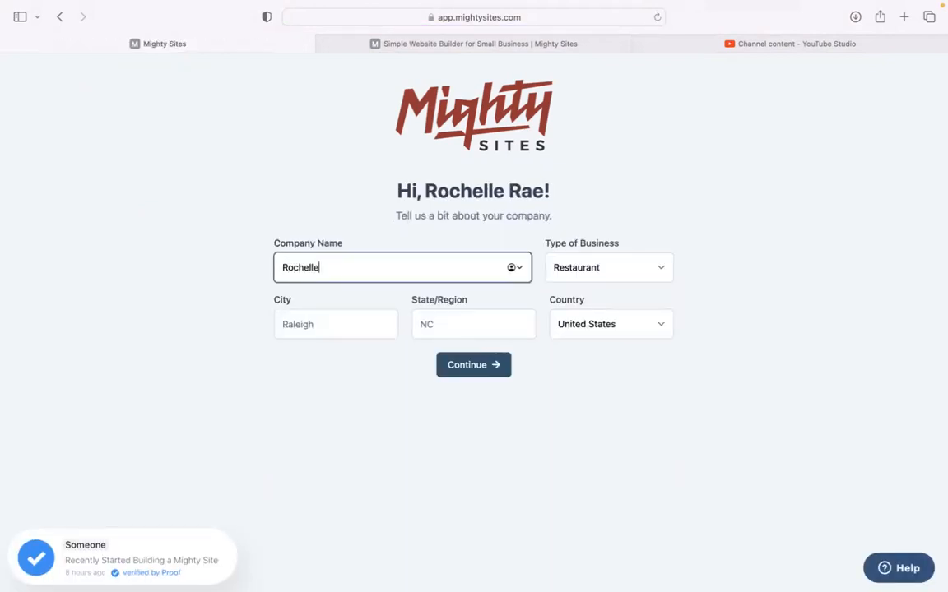
{"action": "type", "text": "'s Drone Video Services"}
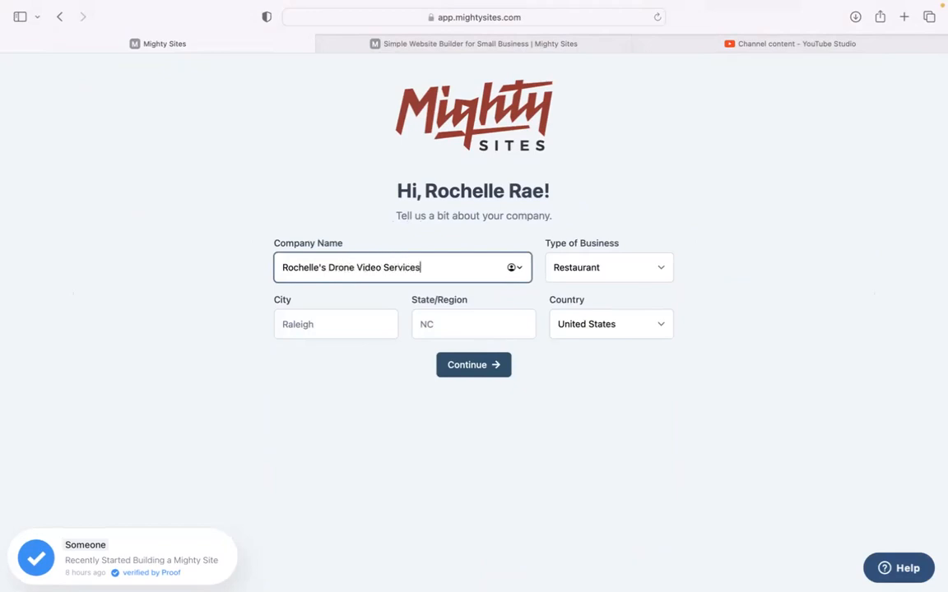
{"action": "left_click", "coordinate": [319, 326]}
{"action": "type", "text": "Denver"}
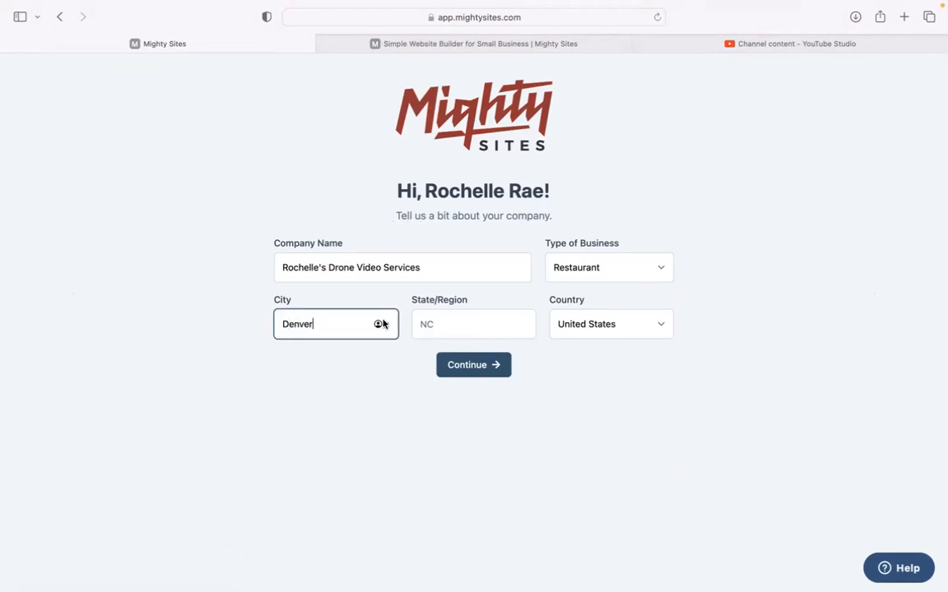
{"action": "key", "text": "Tab"}
{"action": "type", "text": "Col"}
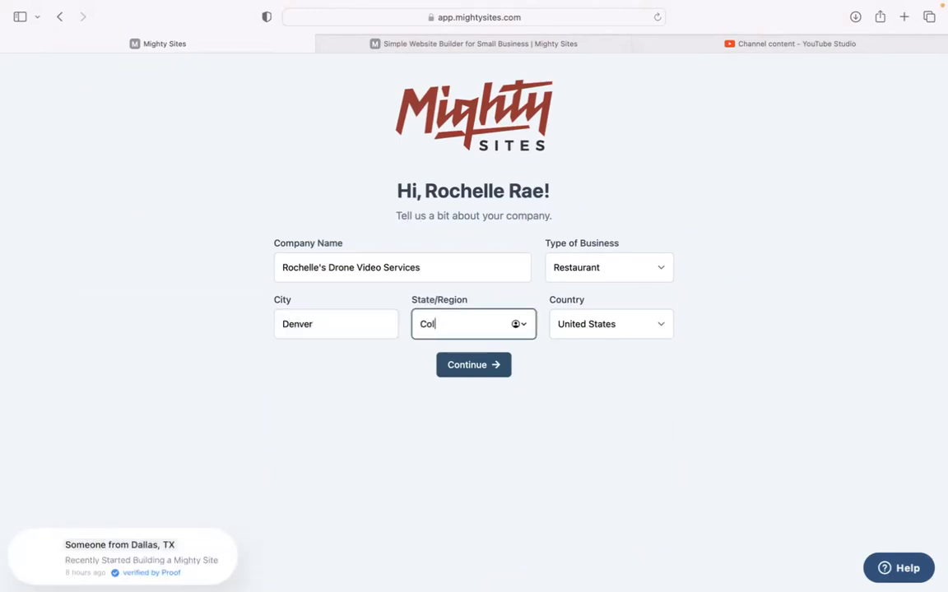
{"action": "type", "text": "orado"}
{"action": "left_click", "coordinate": [584, 270]}
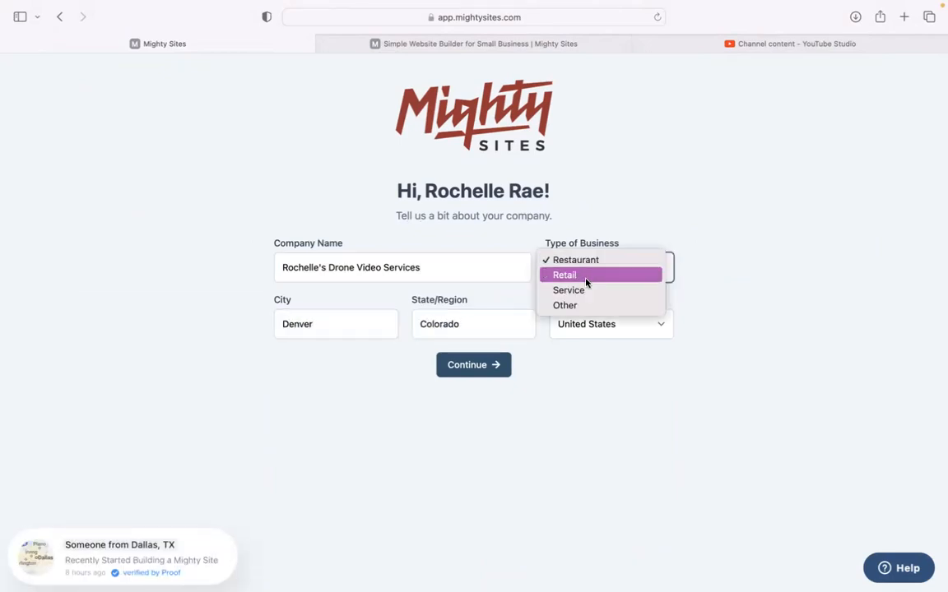
{"action": "left_click", "coordinate": [591, 292]}
{"action": "left_click", "coordinate": [479, 375]}
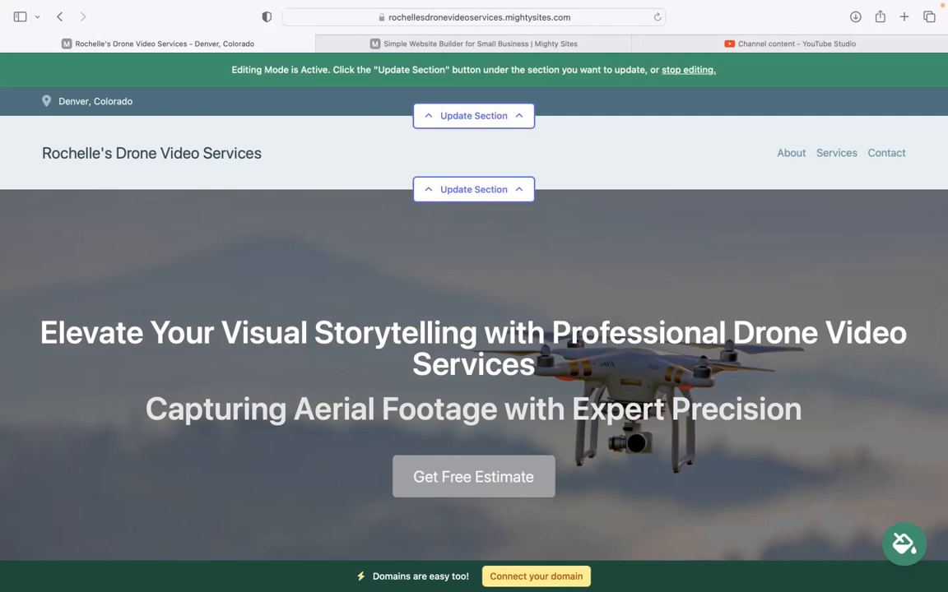
{"action": "scroll", "coordinate": [474, 329], "scroll_direction": "down", "scroll_amount": 2}
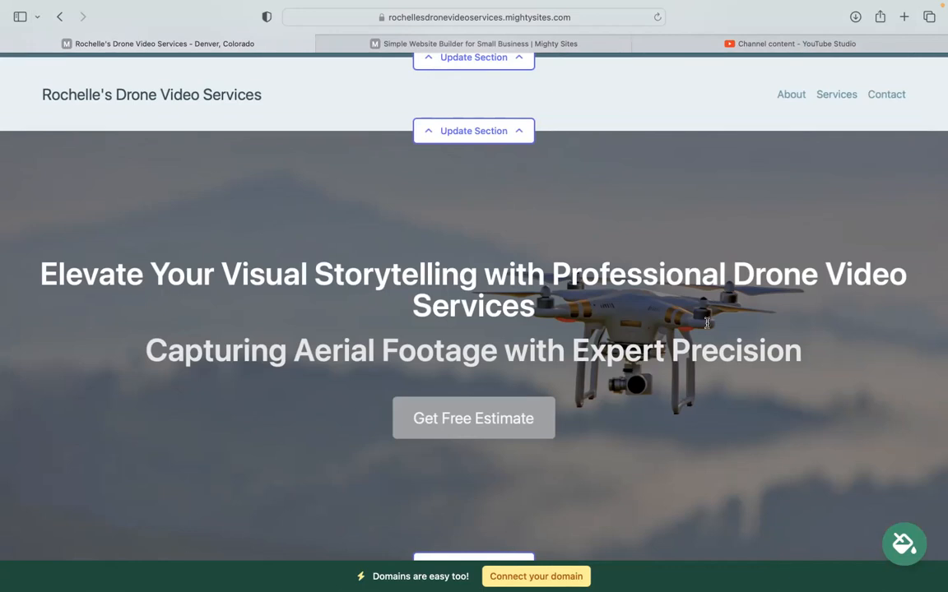
{"action": "left_click_drag", "start_coordinate": [707, 323], "coordinate": [80, 224]}
{"action": "left_click", "coordinate": [89, 239]}
{"action": "scroll", "coordinate": [86, 246], "scroll_direction": "down", "scroll_amount": 6}
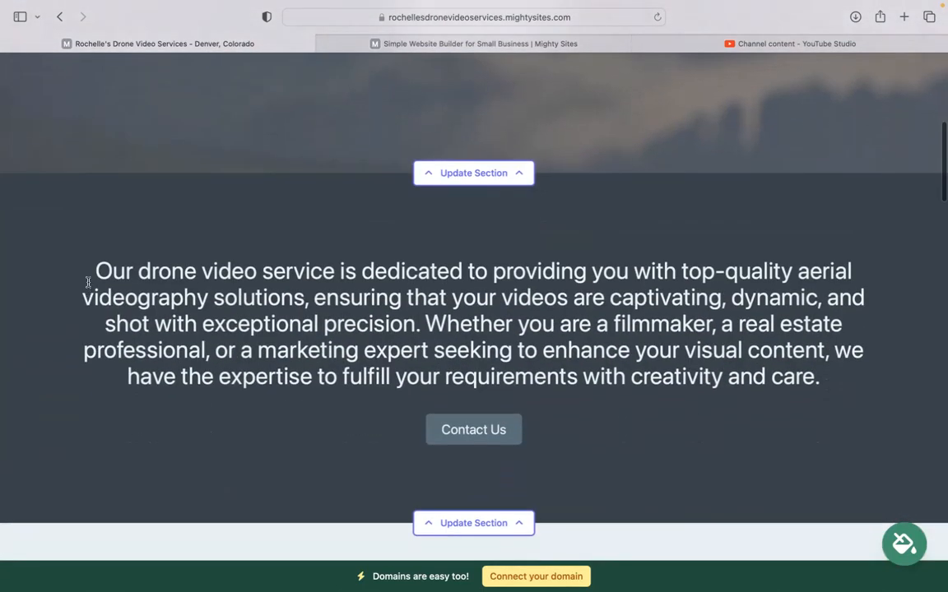
{"action": "left_click_drag", "start_coordinate": [88, 282], "coordinate": [667, 433]}
{"action": "left_click", "coordinate": [666, 433]}
{"action": "scroll", "coordinate": [666, 434], "scroll_direction": "down", "scroll_amount": 5}
{"action": "scroll", "coordinate": [473, 329], "scroll_direction": "down", "scroll_amount": 2}
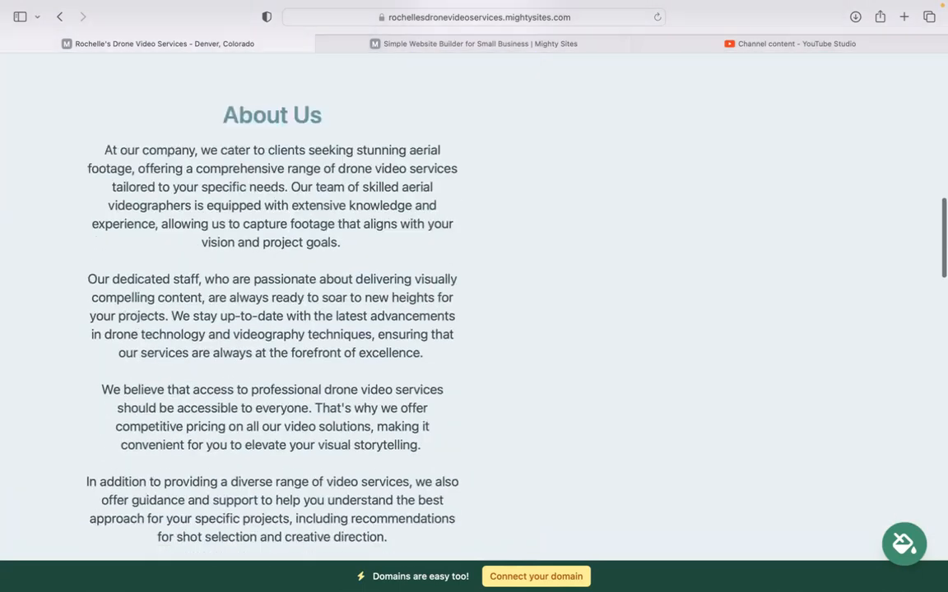
{"action": "scroll", "coordinate": [474, 329], "scroll_direction": "up", "scroll_amount": 5}
{"action": "scroll", "coordinate": [577, 455], "scroll_direction": "up", "scroll_amount": 3}
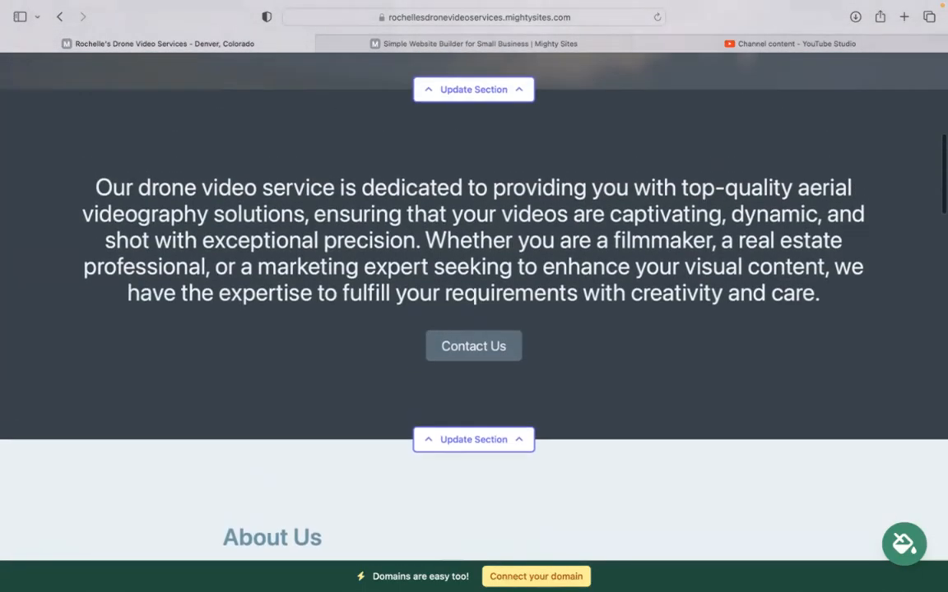
{"action": "scroll", "coordinate": [426, 251], "scroll_direction": "up", "scroll_amount": 1}
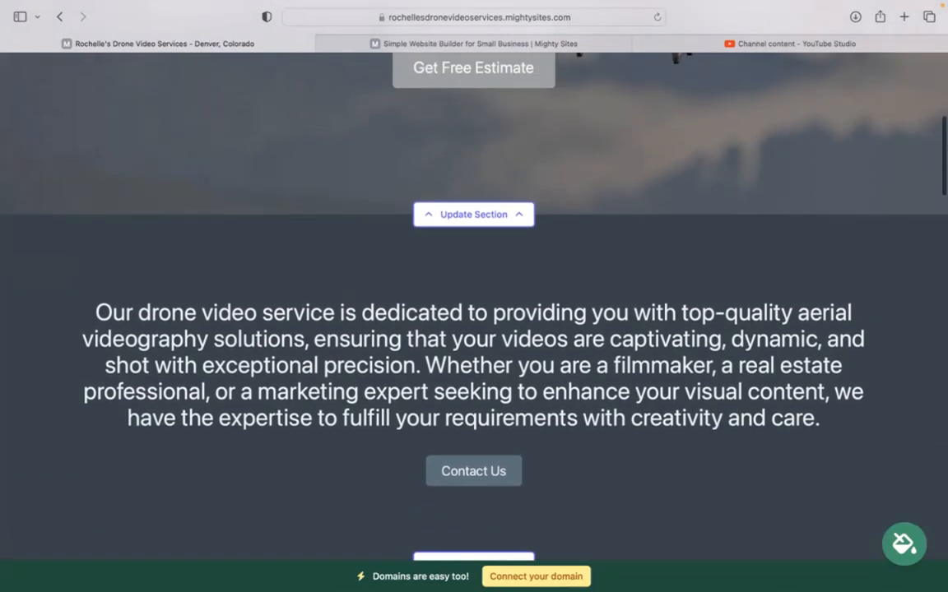
{"action": "scroll", "coordinate": [426, 251], "scroll_direction": "down", "scroll_amount": 6}
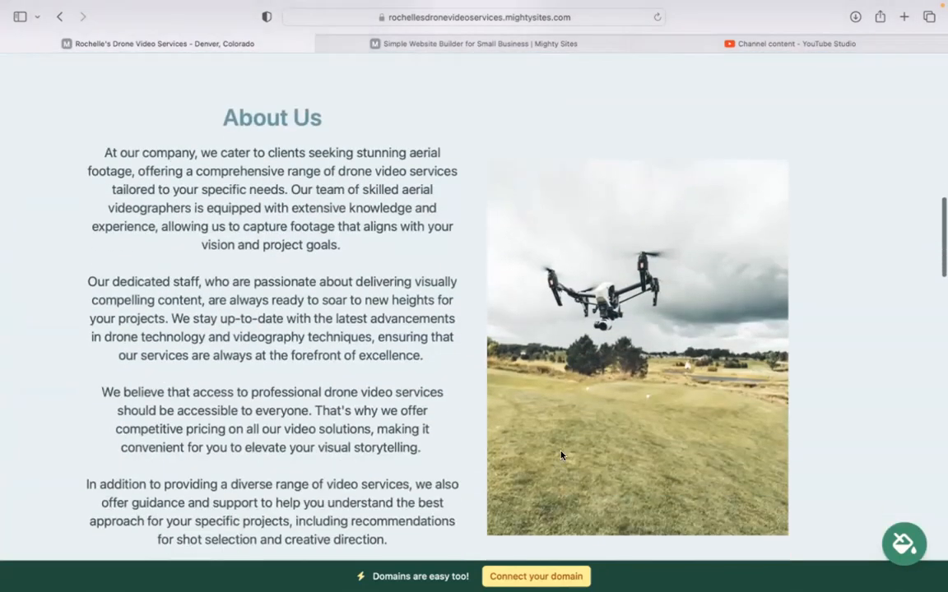
{"action": "scroll", "coordinate": [646, 273], "scroll_direction": "up", "scroll_amount": 2}
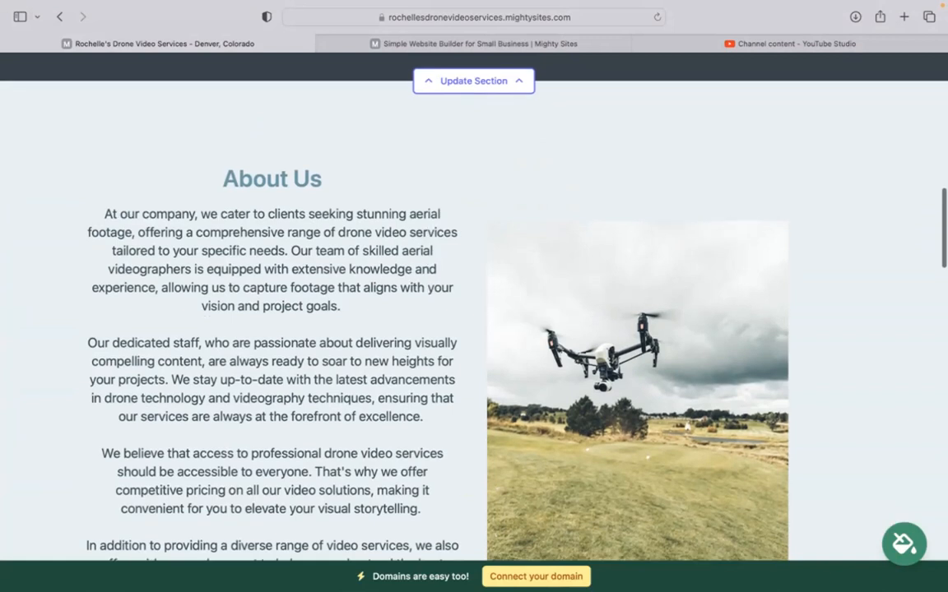
{"action": "scroll", "coordinate": [646, 273], "scroll_direction": "down", "scroll_amount": 1}
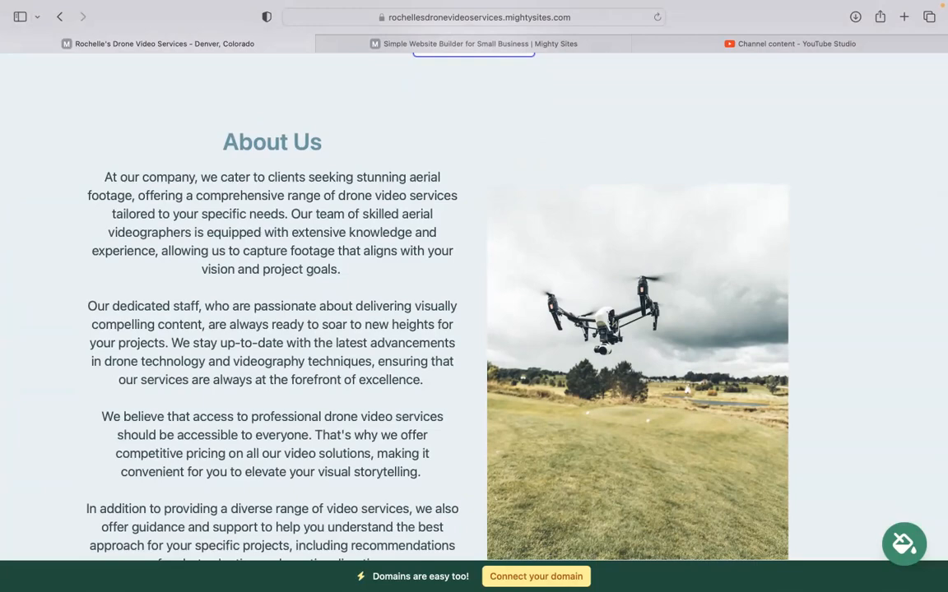
{"action": "scroll", "coordinate": [473, 297], "scroll_direction": "down", "scroll_amount": 10}
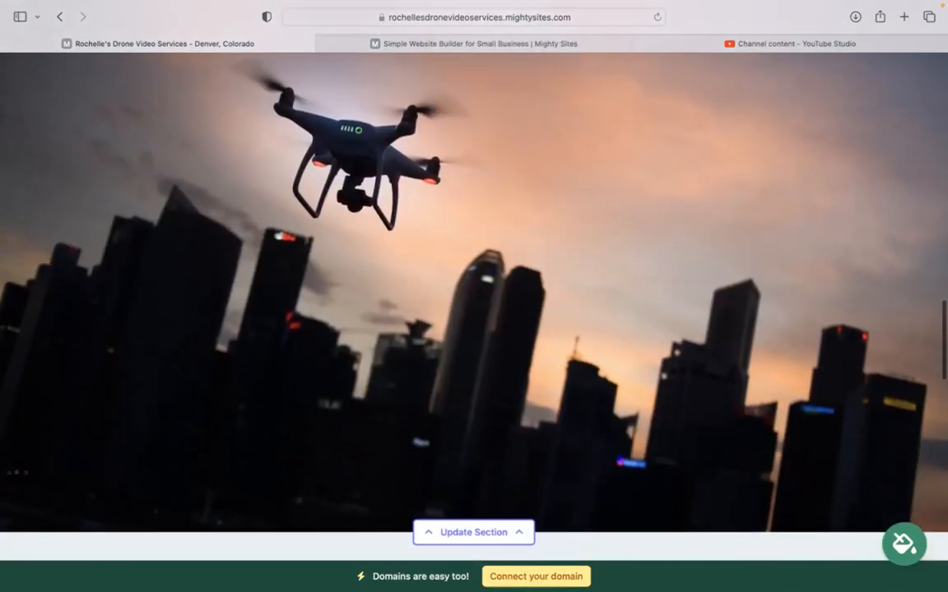
{"action": "scroll", "coordinate": [670, 265], "scroll_direction": "down", "scroll_amount": 10}
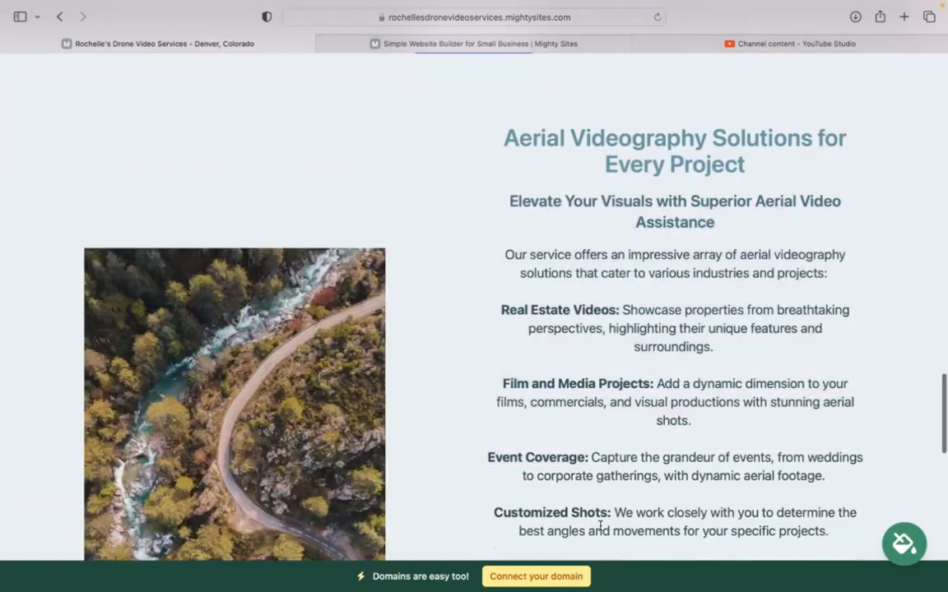
{"action": "scroll", "coordinate": [597, 493], "scroll_direction": "down", "scroll_amount": 3}
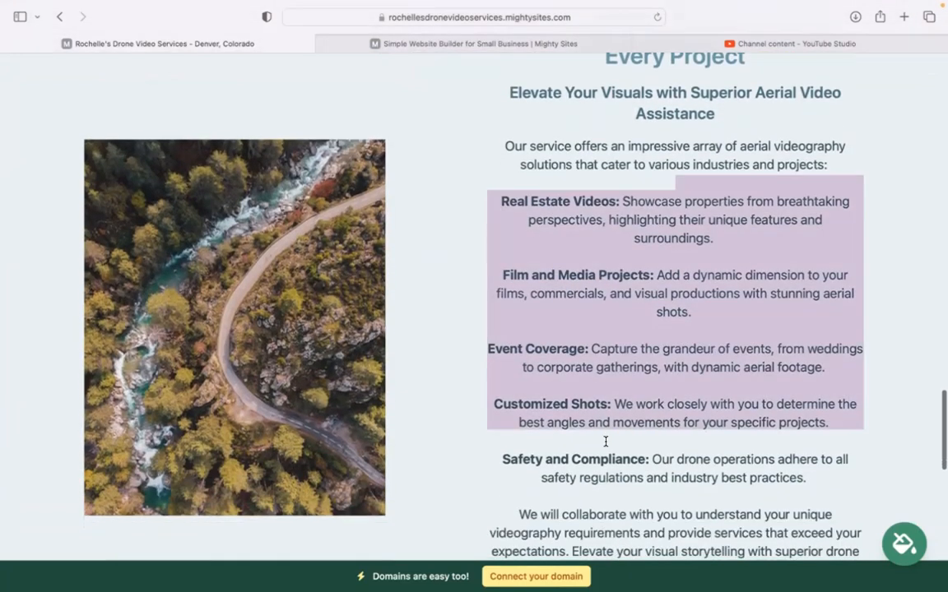
{"action": "scroll", "coordinate": [557, 457], "scroll_direction": "down", "scroll_amount": 15}
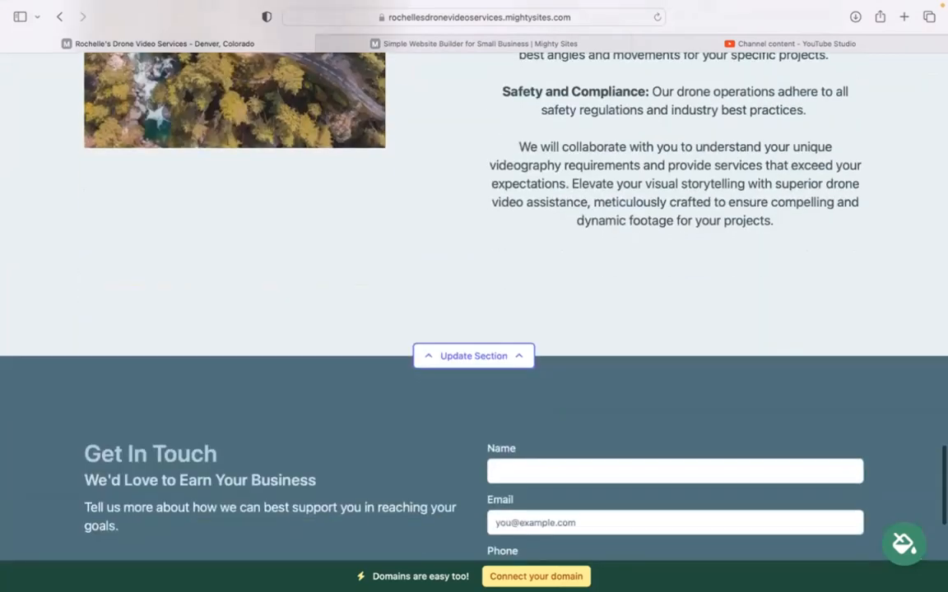
{"action": "scroll", "coordinate": [474, 306], "scroll_direction": "down", "scroll_amount": 1}
{"action": "scroll", "coordinate": [473, 306], "scroll_direction": "up", "scroll_amount": 2}
{"action": "scroll", "coordinate": [474, 306], "scroll_direction": "up", "scroll_amount": 10}
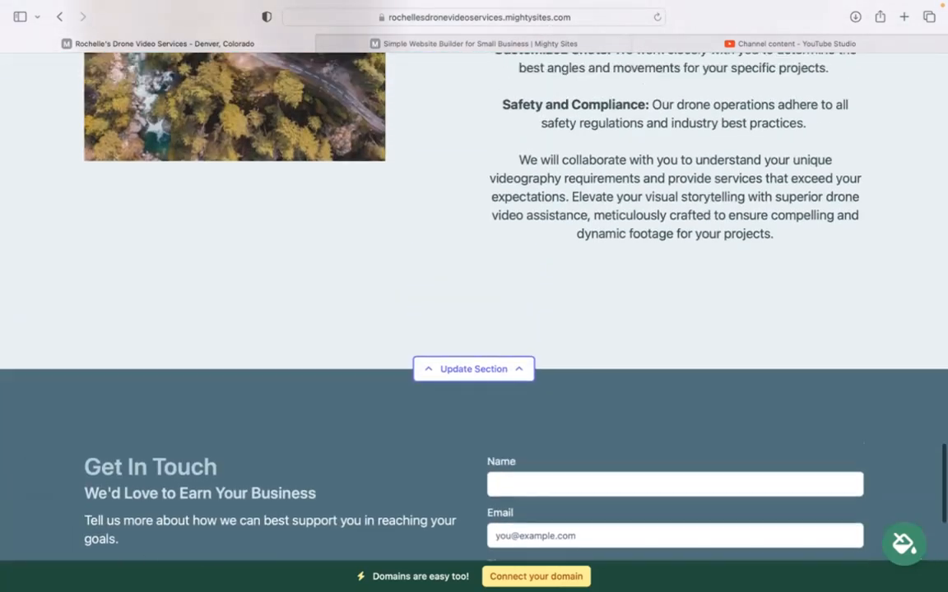
{"action": "scroll", "coordinate": [474, 306], "scroll_direction": "up", "scroll_amount": 15}
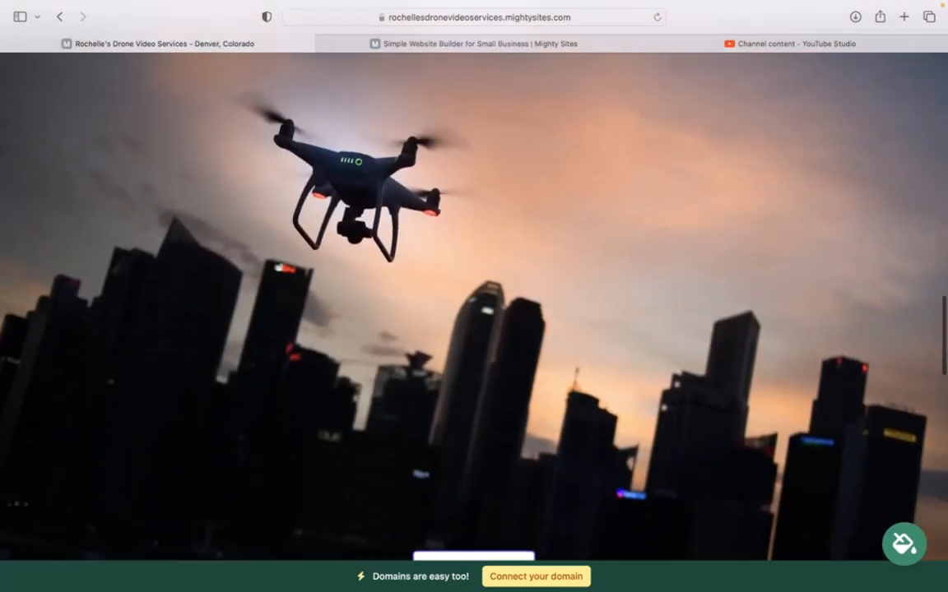
{"action": "scroll", "coordinate": [474, 306], "scroll_direction": "up", "scroll_amount": 15}
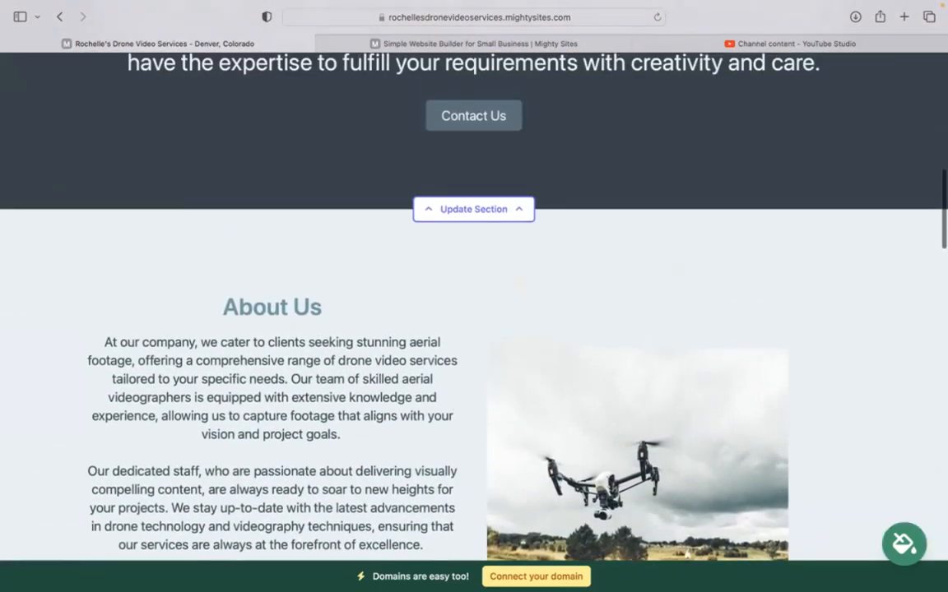
{"action": "scroll", "coordinate": [608, 264], "scroll_direction": "up", "scroll_amount": 12}
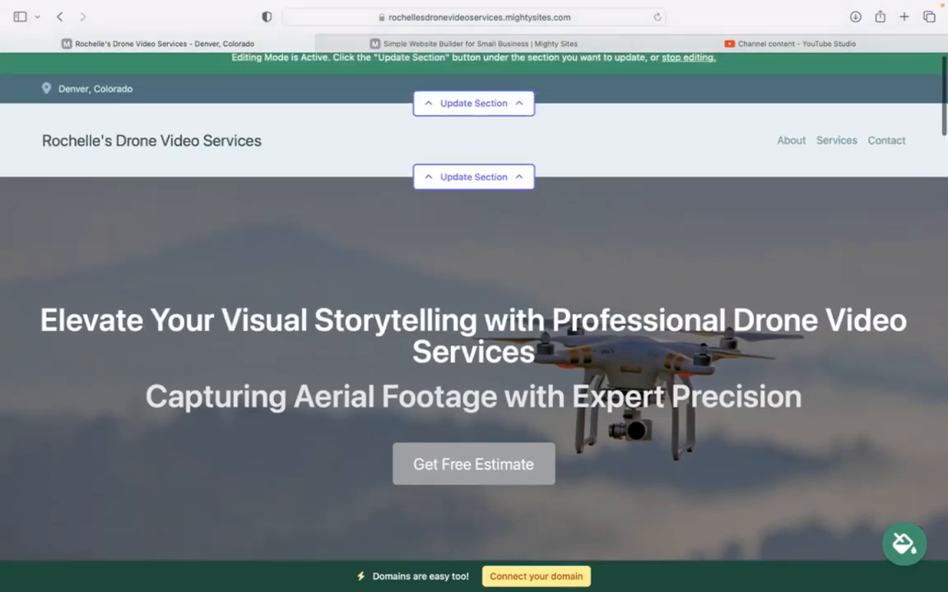
Add the organization email, shown on site, and the phone number to the top bar, then save.
{"action": "left_click", "coordinate": [499, 116]}
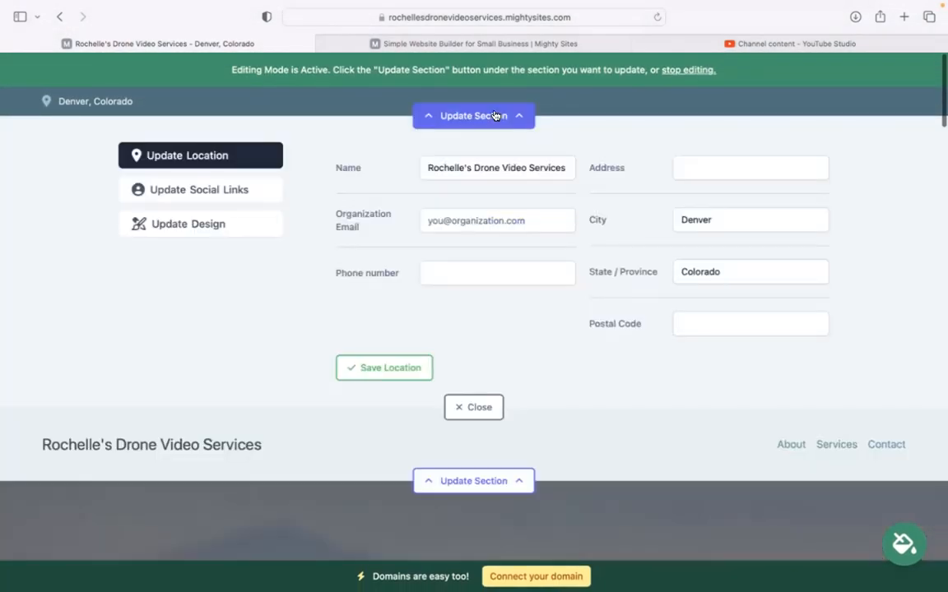
{"action": "left_click", "coordinate": [455, 219]}
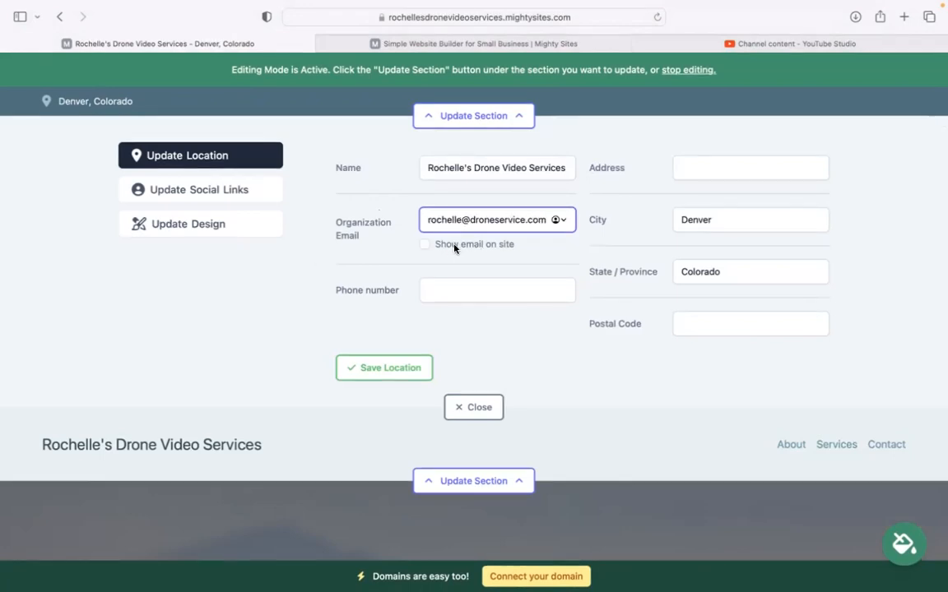
{"action": "left_click", "coordinate": [428, 248]}
{"action": "left_click", "coordinate": [424, 292]}
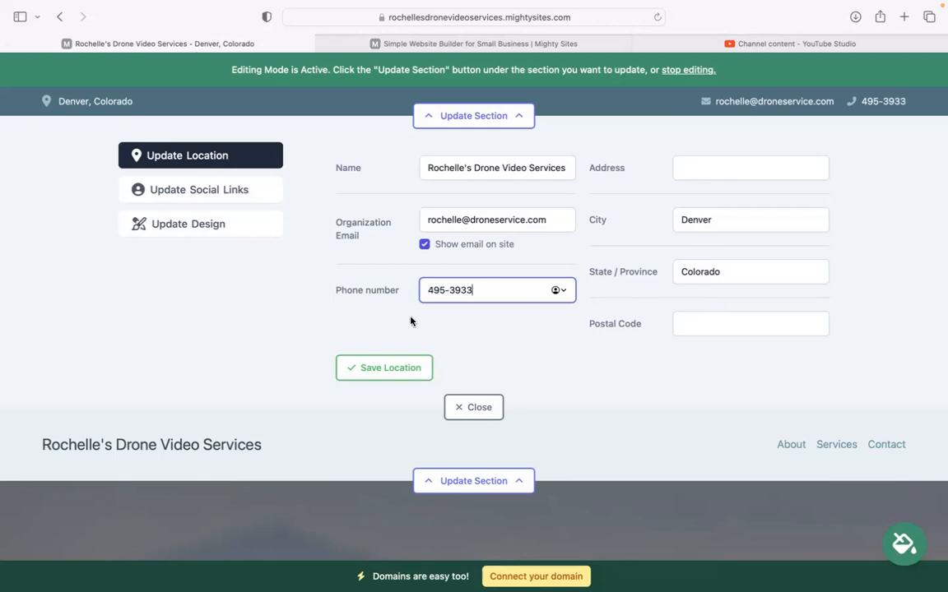
{"action": "left_click", "coordinate": [411, 367]}
Link the Mighty Sites Instagram account in the social links and save it.
{"action": "left_click", "coordinate": [220, 185]}
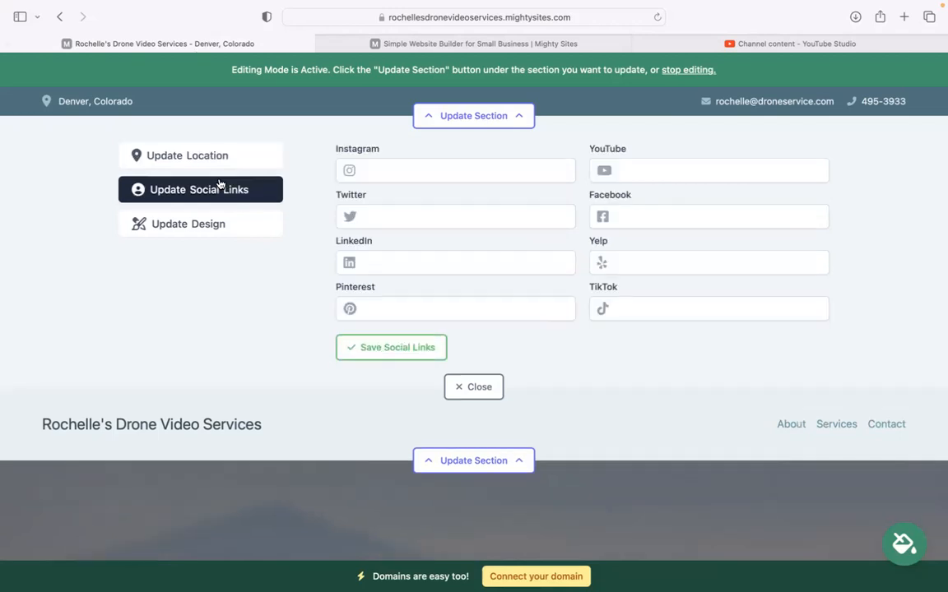
{"action": "left_click", "coordinate": [409, 166]}
{"action": "type", "text": "mightysites"}
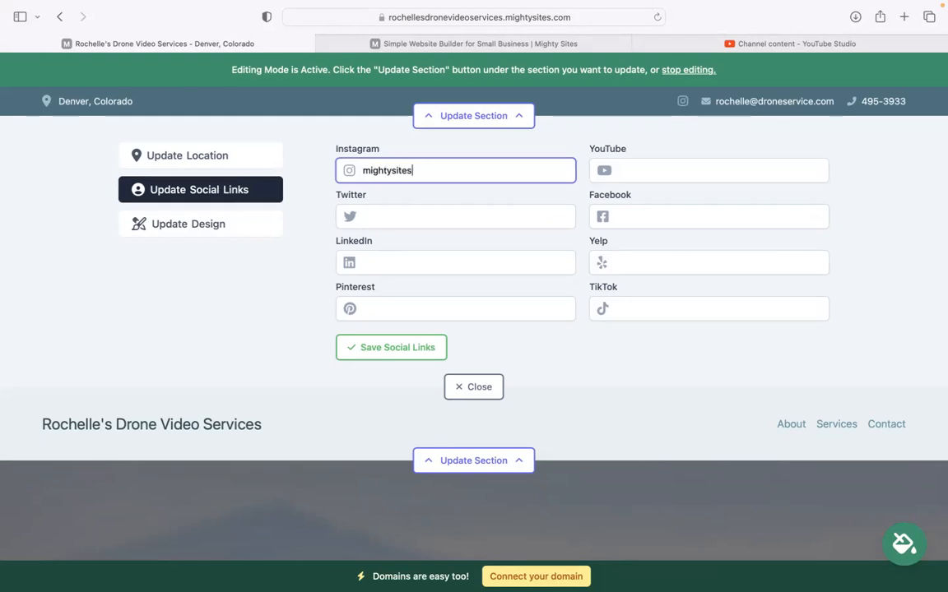
{"action": "left_click", "coordinate": [682, 101]}
{"action": "left_click", "coordinate": [392, 349]}
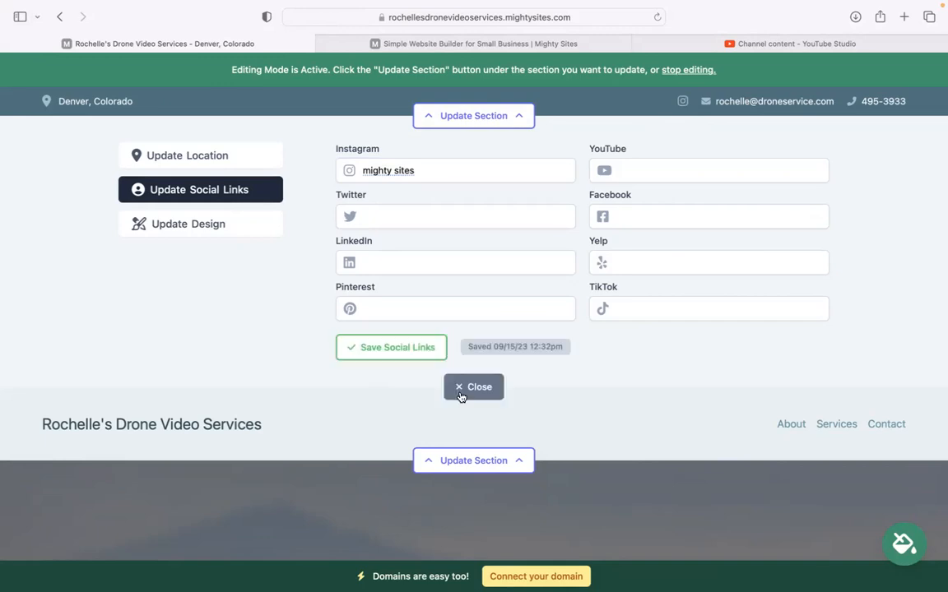
{"action": "left_click", "coordinate": [463, 388]}
{"action": "left_click", "coordinate": [473, 190]}
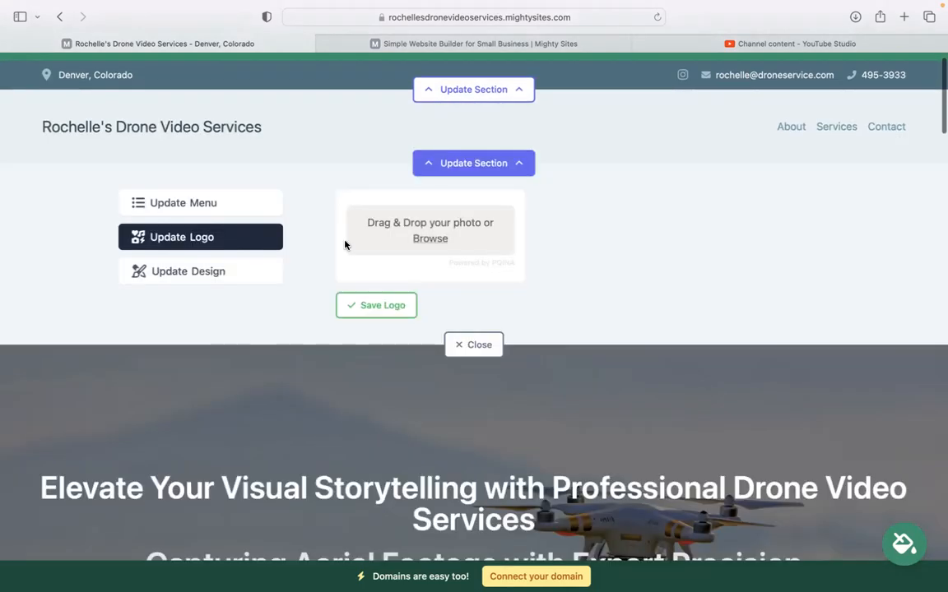
Upload the Mighty Sites logo image as the header logo and save it.
{"action": "left_click", "coordinate": [512, 218]}
{"action": "double_click", "coordinate": [414, 348]}
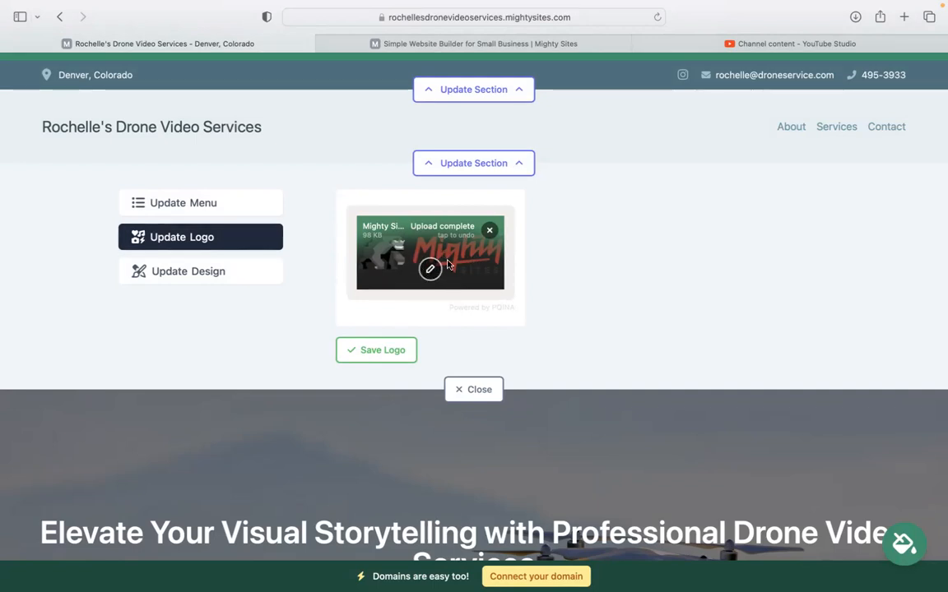
{"action": "left_click", "coordinate": [388, 354]}
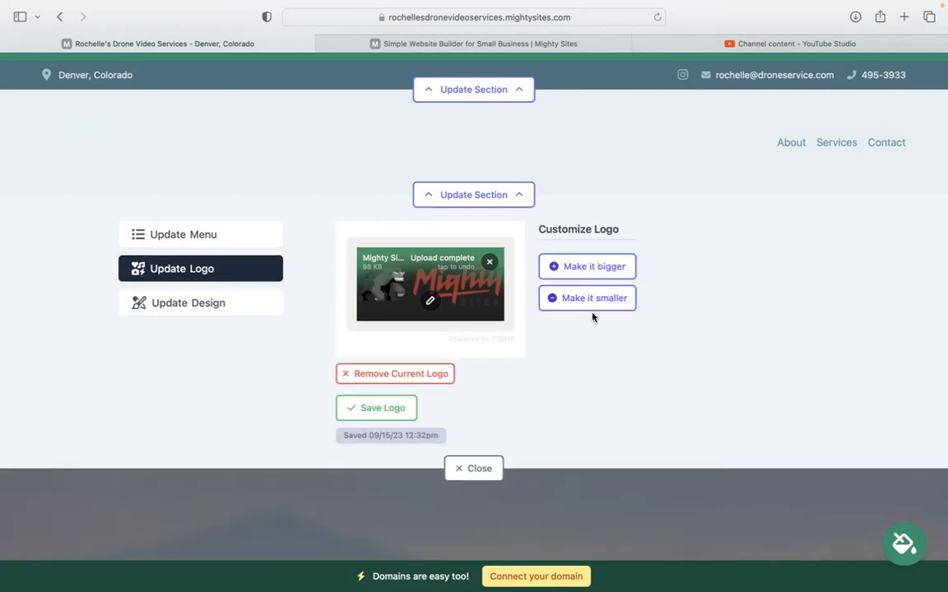
{"action": "left_click", "coordinate": [473, 468]}
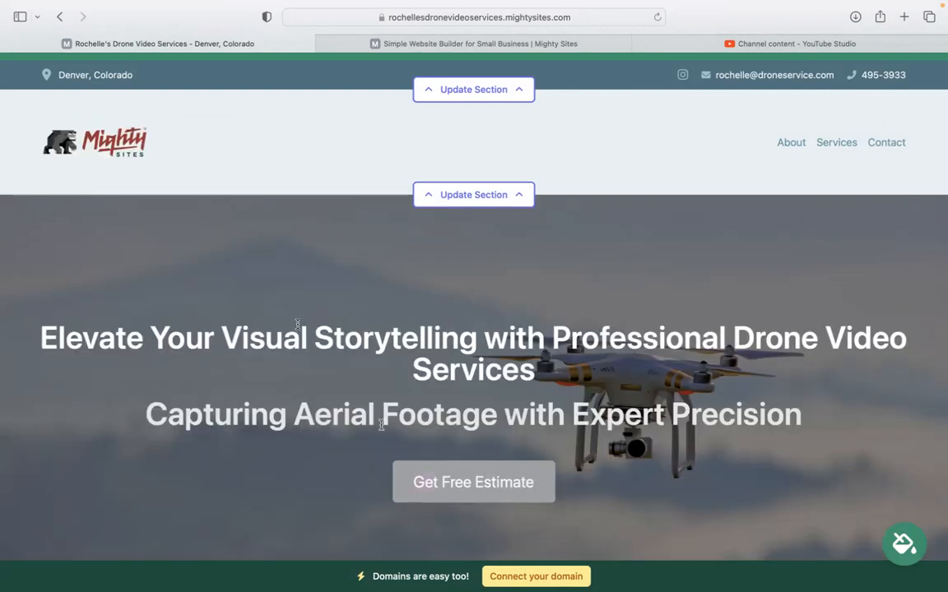
{"action": "scroll", "coordinate": [472, 460], "scroll_direction": "down", "scroll_amount": 1}
Apply and save the blue theme on the intro section below the hero.
{"action": "scroll", "coordinate": [473, 329], "scroll_direction": "down", "scroll_amount": 10}
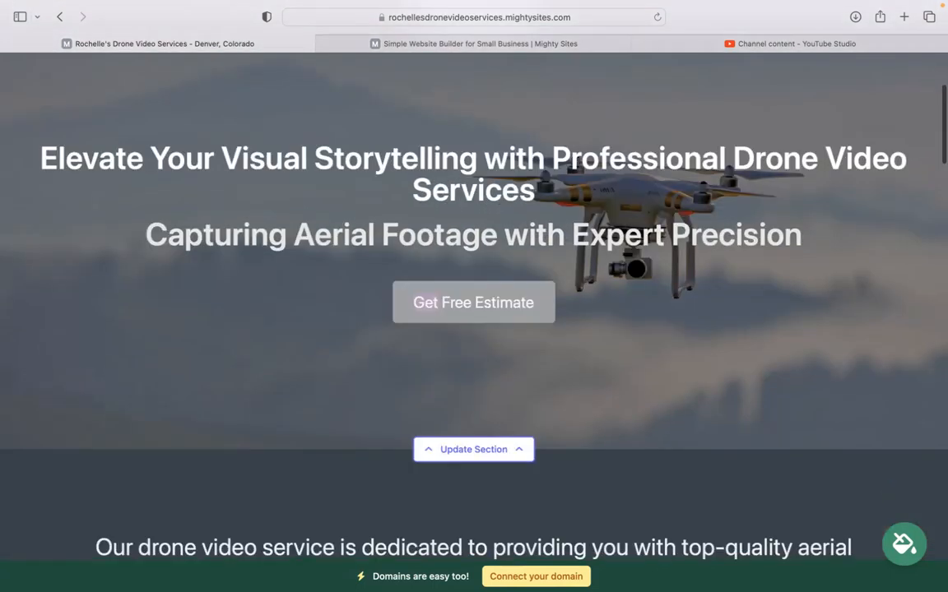
{"action": "scroll", "coordinate": [331, 331], "scroll_direction": "down", "scroll_amount": 1}
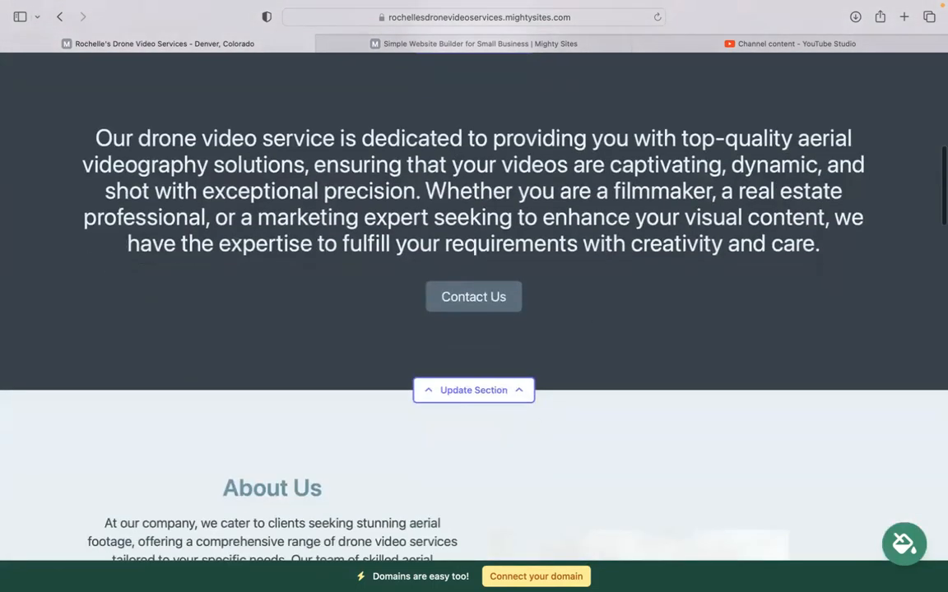
{"action": "left_click", "coordinate": [473, 390]}
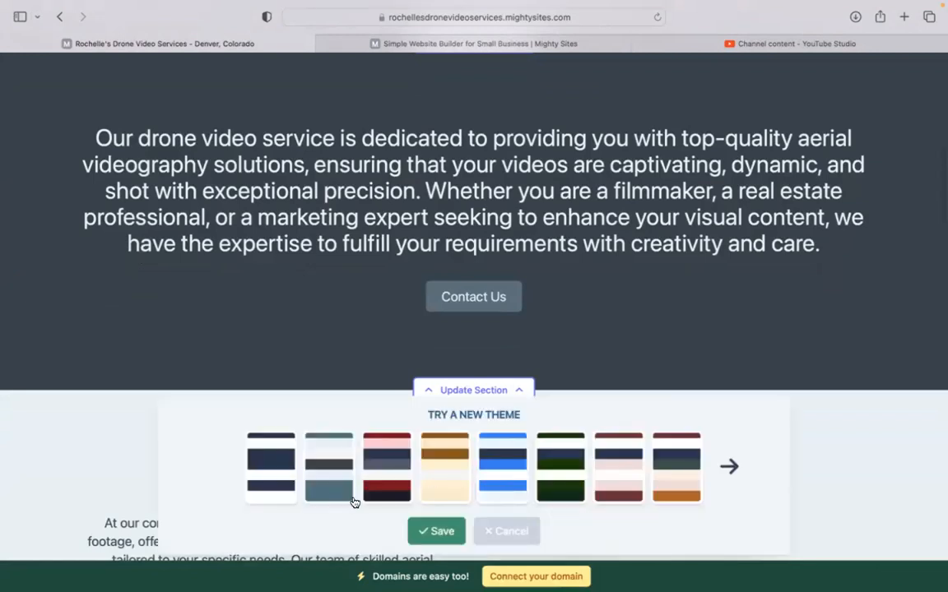
{"action": "left_click", "coordinate": [601, 440]}
{"action": "left_click", "coordinate": [508, 456]}
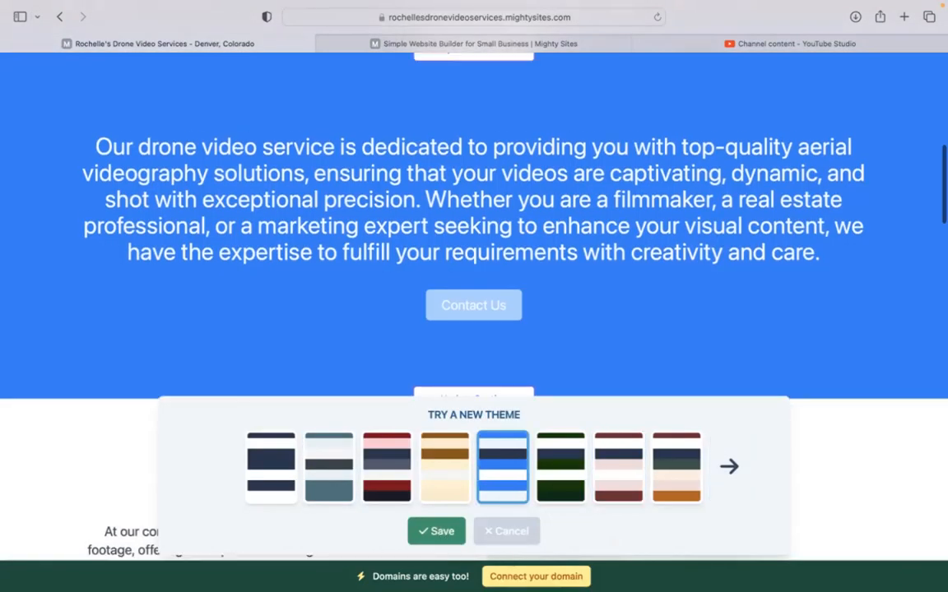
{"action": "left_click", "coordinate": [439, 532]}
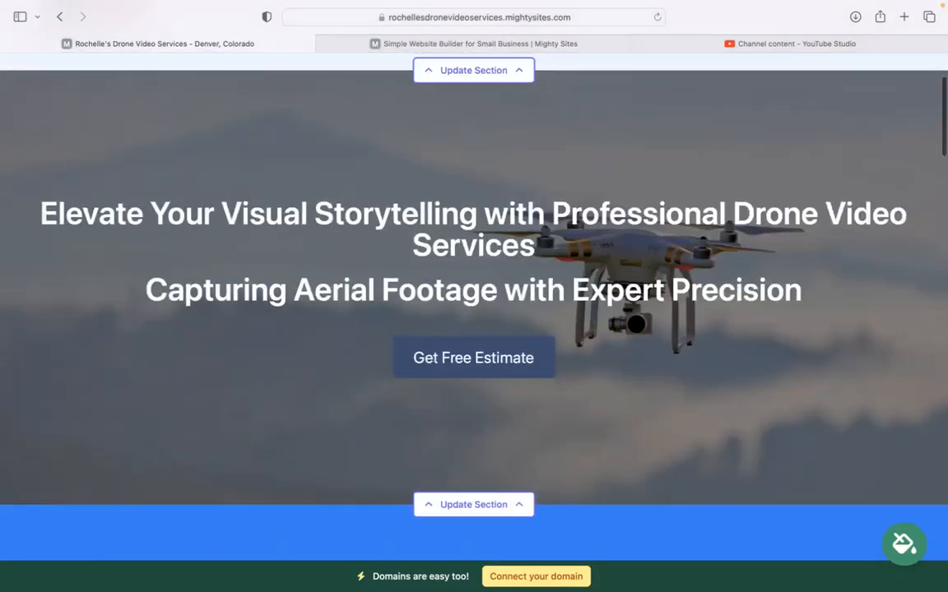
{"action": "scroll", "coordinate": [474, 307], "scroll_direction": "up", "scroll_amount": 2}
{"action": "scroll", "coordinate": [474, 307], "scroll_direction": "down", "scroll_amount": 4}
{"action": "scroll", "coordinate": [616, 327], "scroll_direction": "down", "scroll_amount": 1}
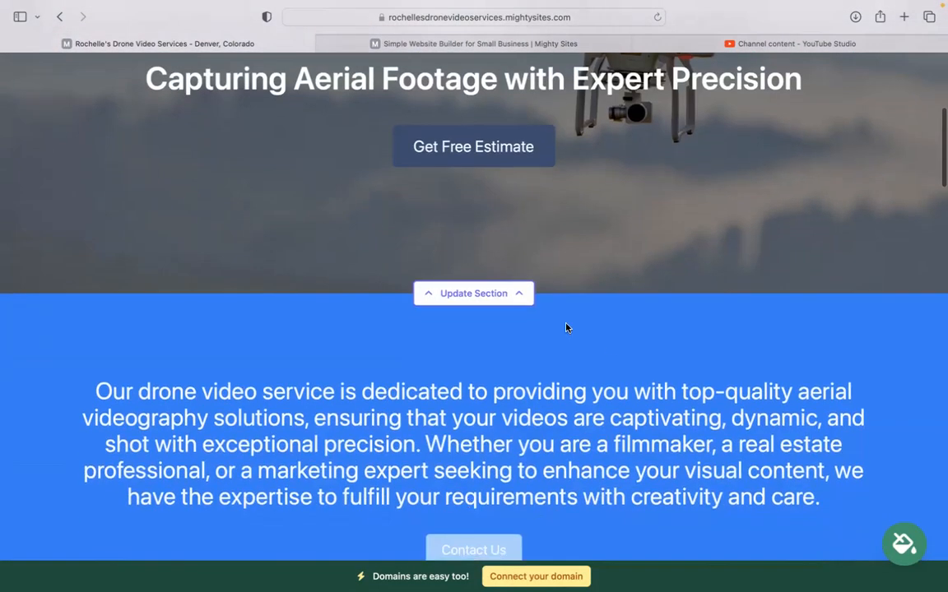
{"action": "left_click", "coordinate": [497, 294]}
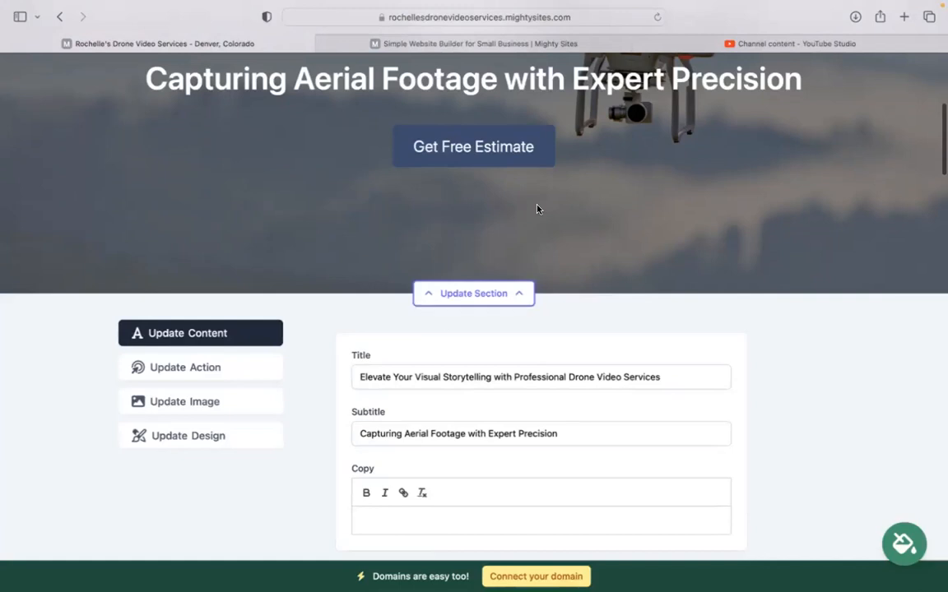
Browse the stock photo library for the hero image, then back out keeping the current photo.
{"action": "scroll", "coordinate": [537, 209], "scroll_direction": "down", "scroll_amount": 1}
{"action": "left_click", "coordinate": [218, 346]}
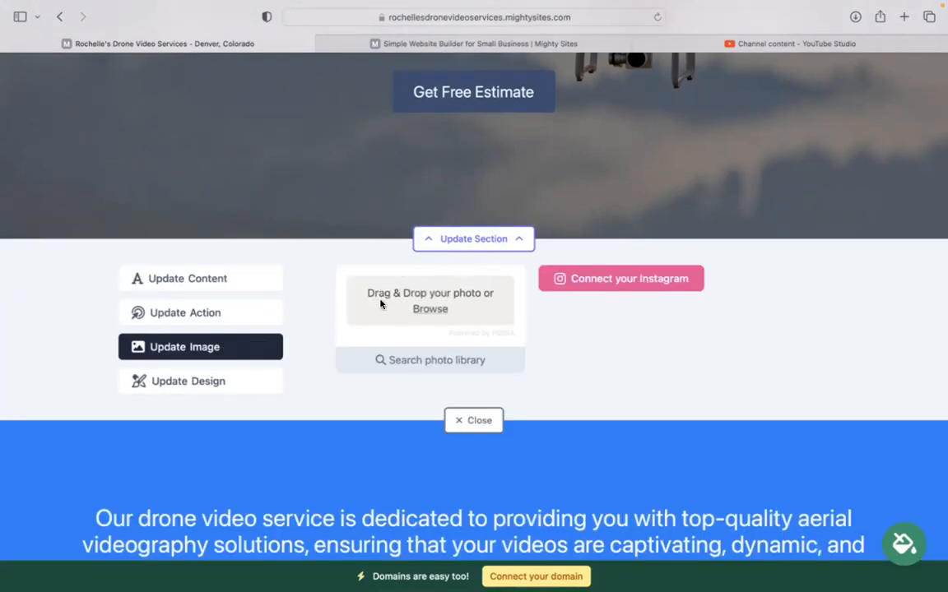
{"action": "left_click", "coordinate": [461, 360]}
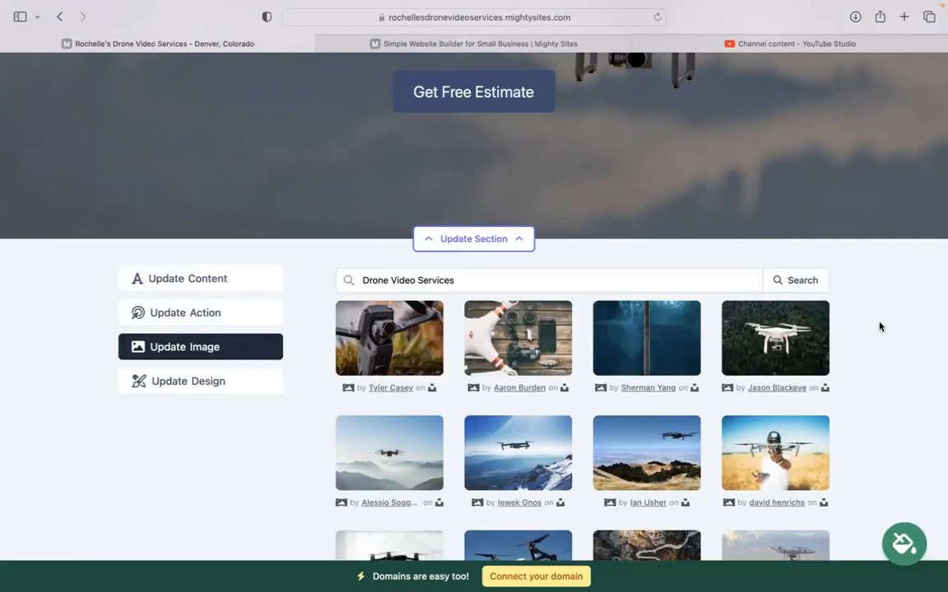
{"action": "scroll", "coordinate": [878, 327], "scroll_direction": "down", "scroll_amount": 5}
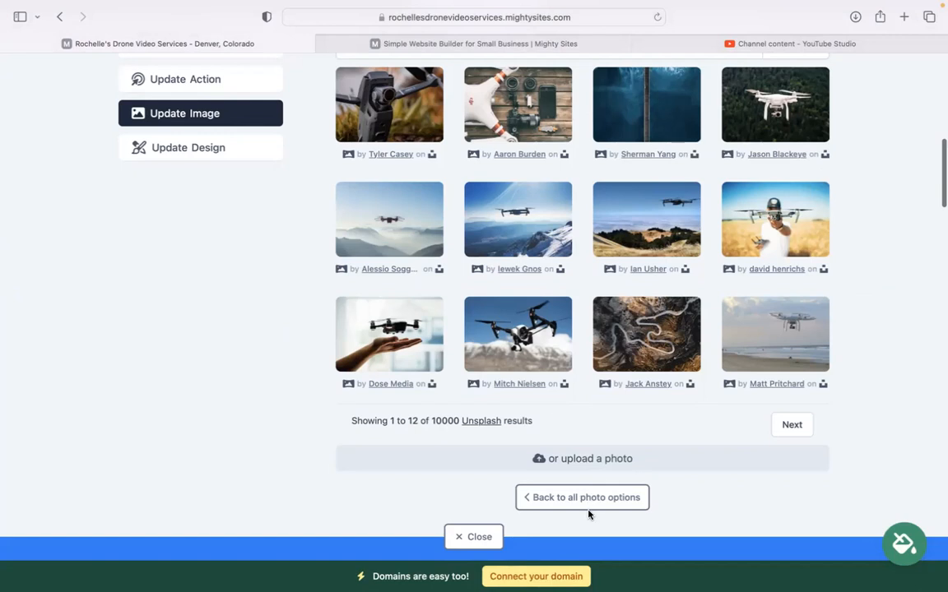
{"action": "left_click", "coordinate": [611, 498]}
{"action": "left_click", "coordinate": [545, 388]}
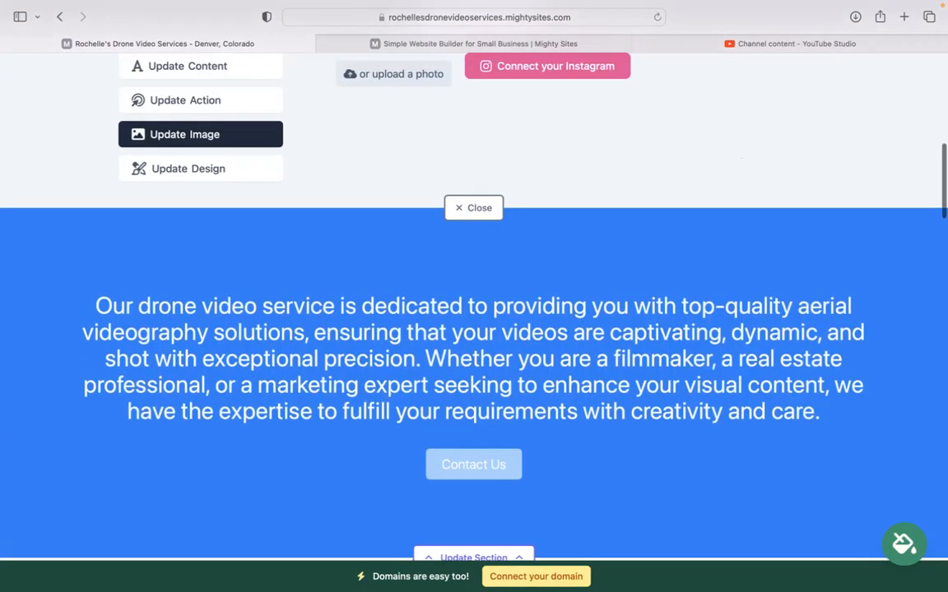
{"action": "scroll", "coordinate": [545, 388], "scroll_direction": "up", "scroll_amount": 4}
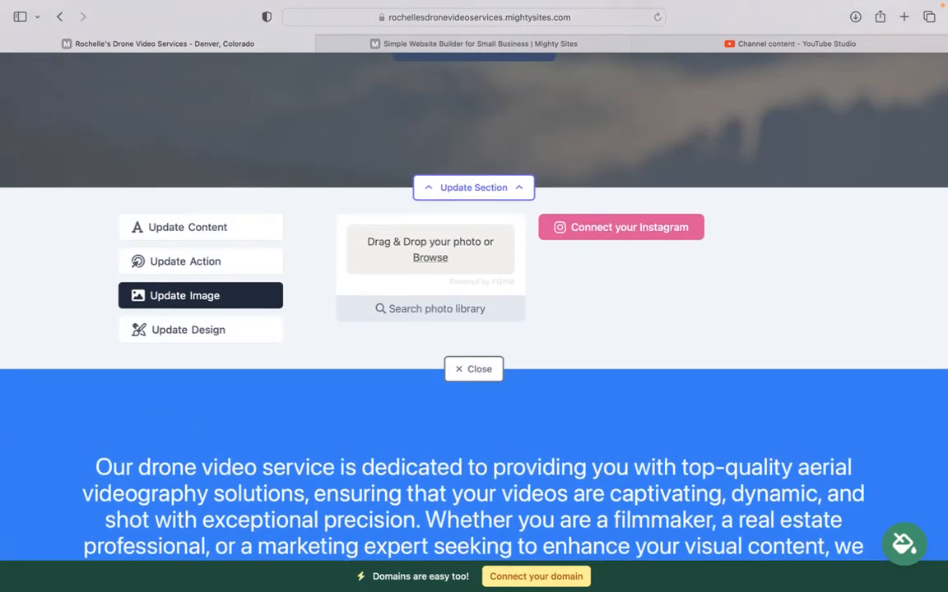
{"action": "scroll", "coordinate": [731, 200], "scroll_direction": "up", "scroll_amount": 1}
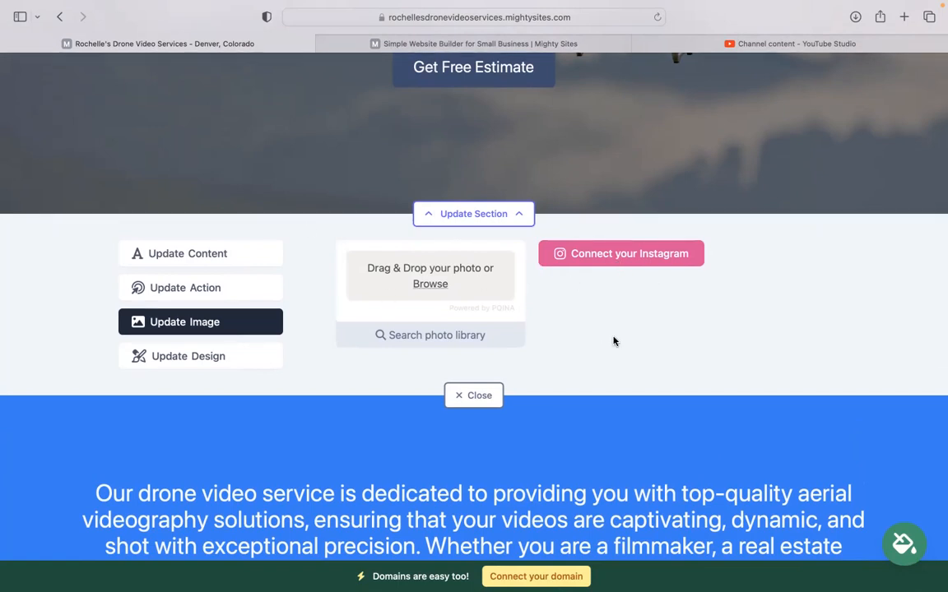
Leave the Get Free Estimate button's link unchanged and close the hero editor.
{"action": "left_click", "coordinate": [237, 290]}
{"action": "scroll", "coordinate": [440, 274], "scroll_direction": "up", "scroll_amount": 2}
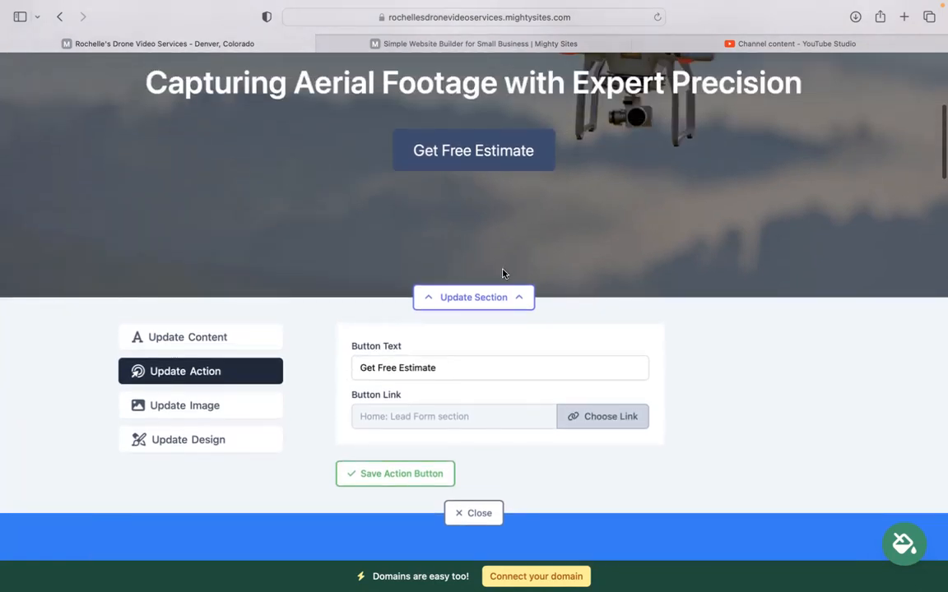
{"action": "left_click", "coordinate": [580, 418]}
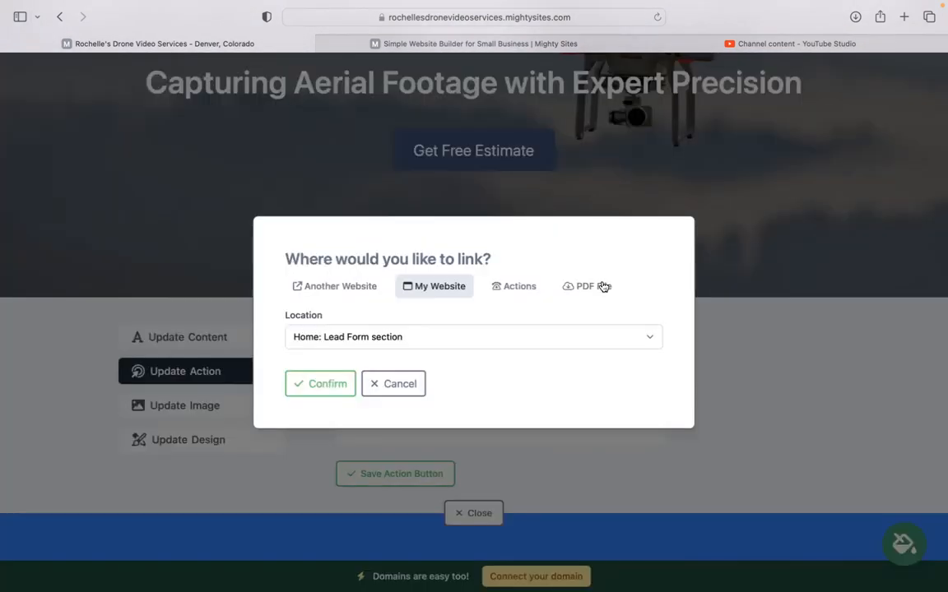
{"action": "left_click", "coordinate": [395, 384]}
{"action": "scroll", "coordinate": [394, 384], "scroll_direction": "down", "scroll_amount": 2}
{"action": "left_click", "coordinate": [407, 408]}
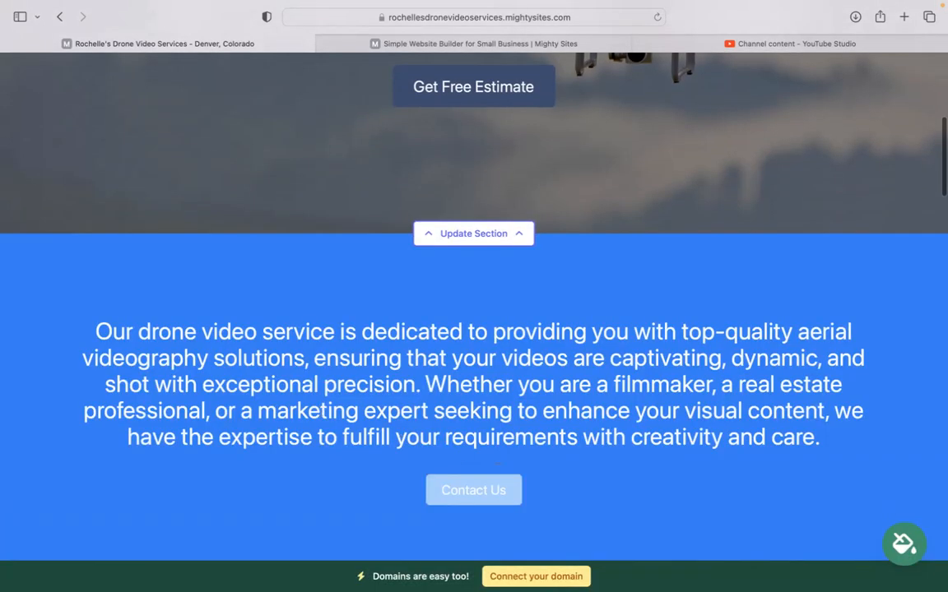
{"action": "scroll", "coordinate": [474, 313], "scroll_direction": "down", "scroll_amount": 5}
{"action": "scroll", "coordinate": [474, 313], "scroll_direction": "down", "scroll_amount": 3}
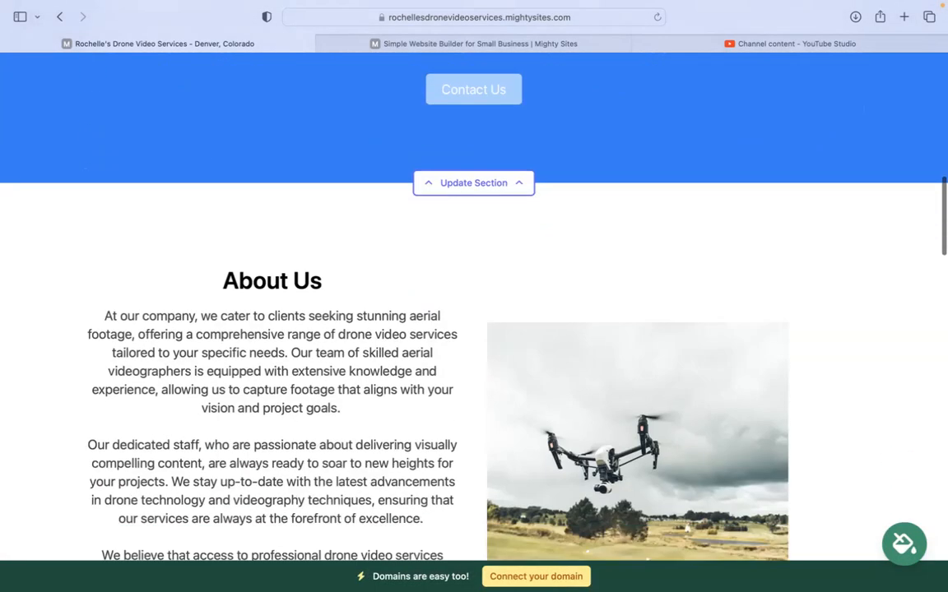
{"action": "scroll", "coordinate": [474, 312], "scroll_direction": "down", "scroll_amount": 15}
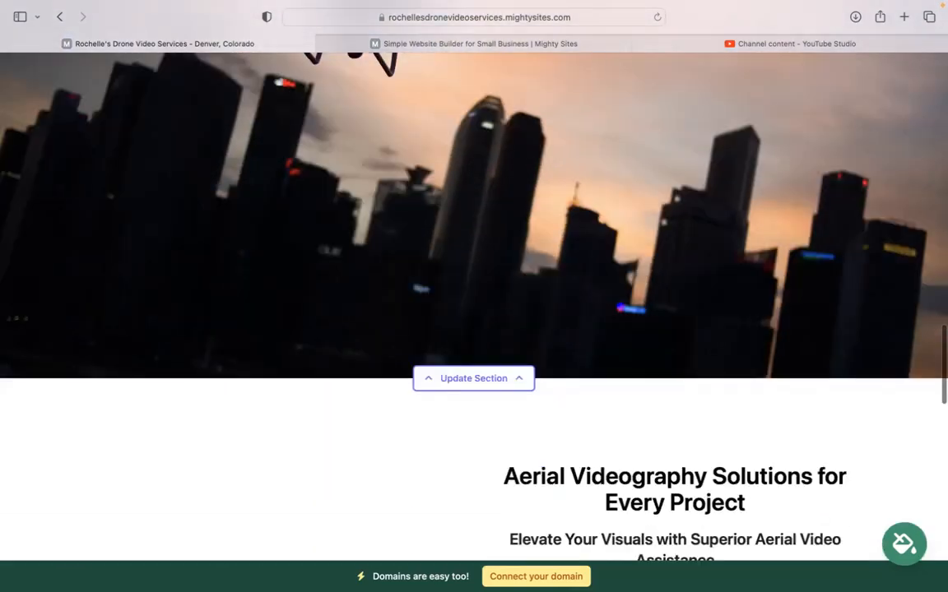
{"action": "scroll", "coordinate": [332, 415], "scroll_direction": "down", "scroll_amount": 20}
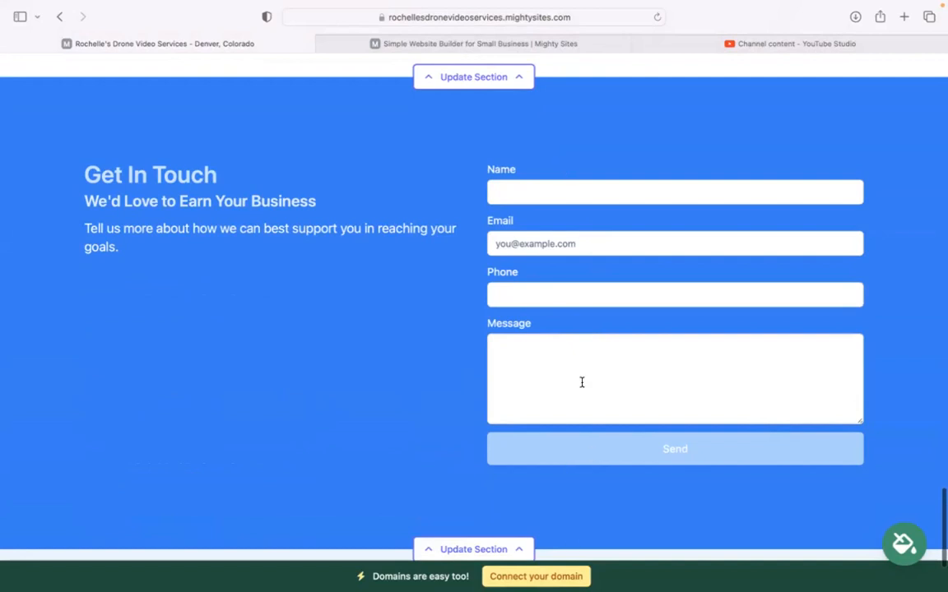
{"action": "scroll", "coordinate": [643, 474], "scroll_direction": "down", "scroll_amount": 1}
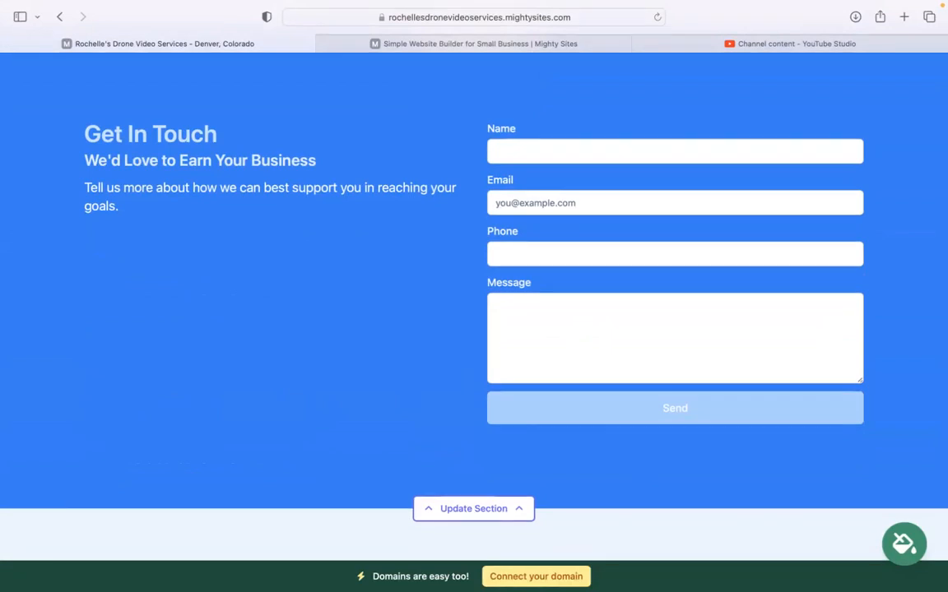
{"action": "scroll", "coordinate": [473, 296], "scroll_direction": "down", "scroll_amount": 2}
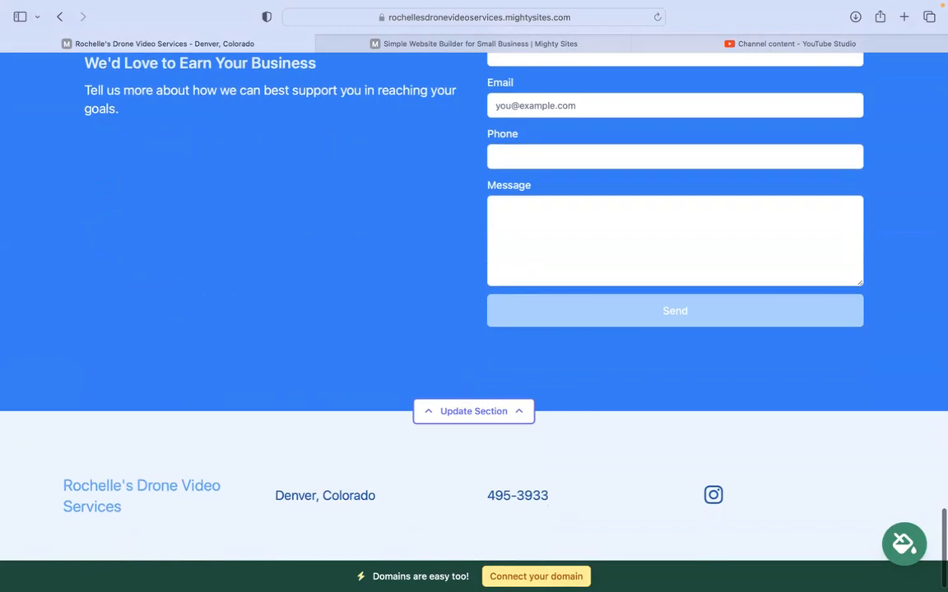
{"action": "scroll", "coordinate": [474, 297], "scroll_direction": "up", "scroll_amount": 5}
{"action": "scroll", "coordinate": [647, 476], "scroll_direction": "up", "scroll_amount": 4}
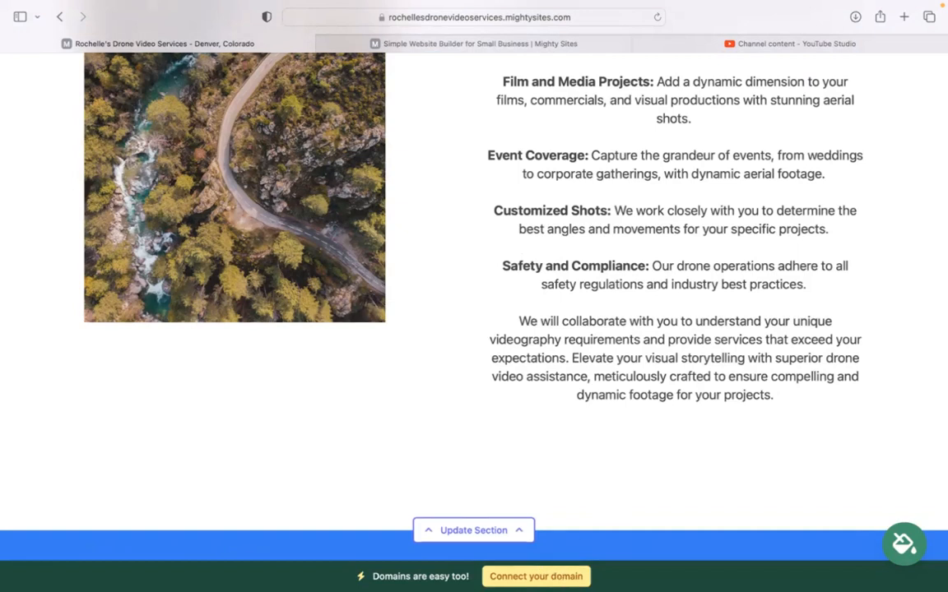
{"action": "scroll", "coordinate": [568, 557], "scroll_direction": "up", "scroll_amount": 6}
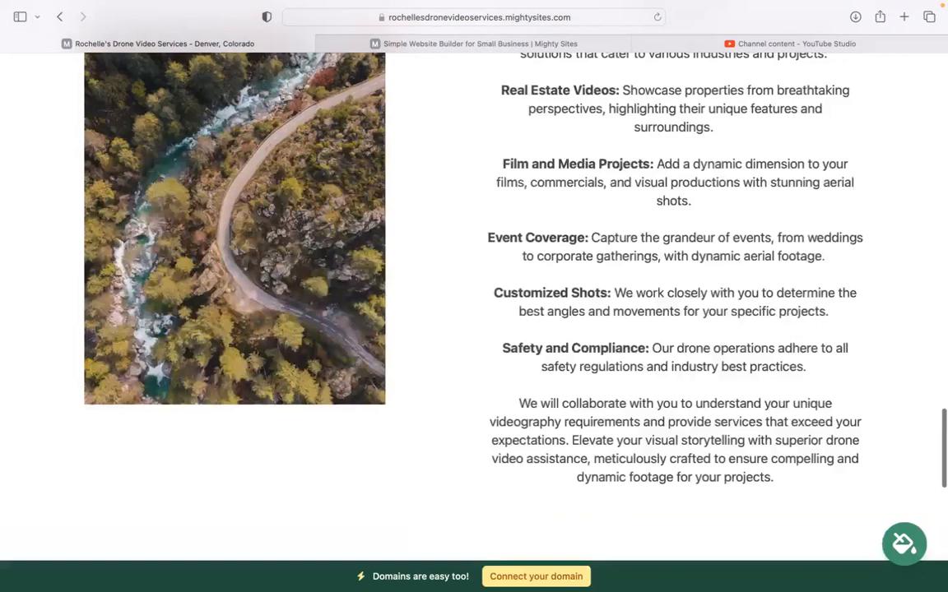
{"action": "scroll", "coordinate": [473, 304], "scroll_direction": "up", "scroll_amount": 7}
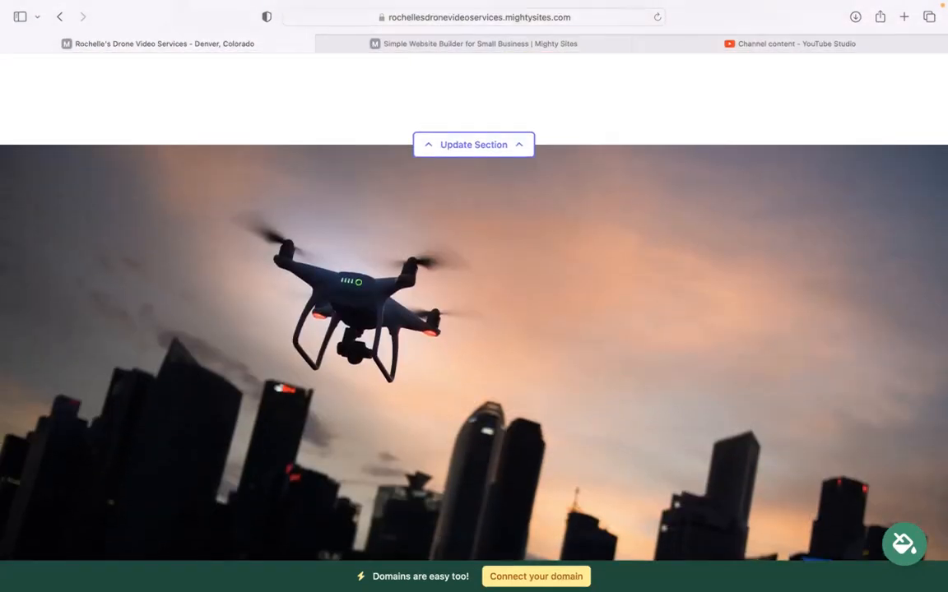
{"action": "scroll", "coordinate": [474, 304], "scroll_direction": "up", "scroll_amount": 8}
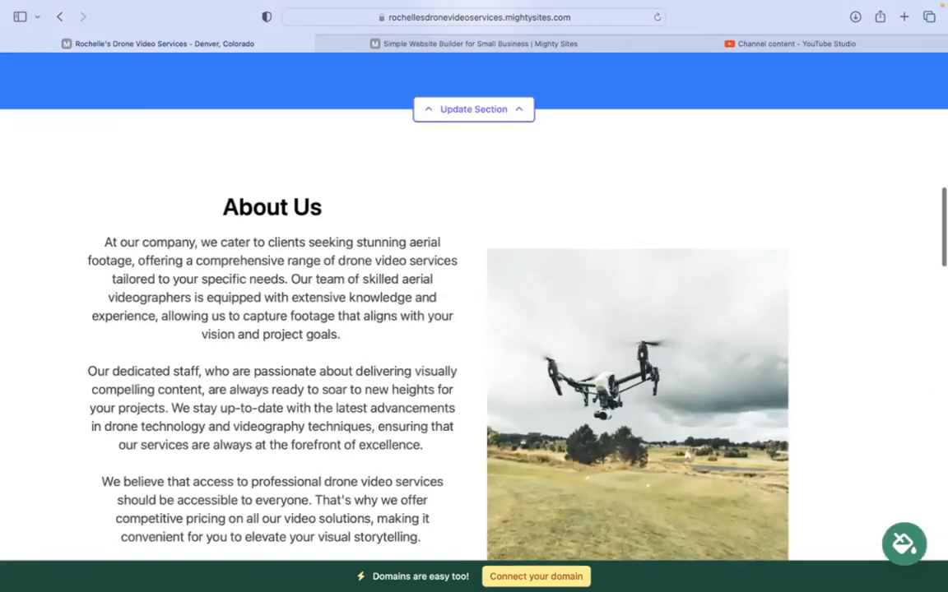
{"action": "scroll", "coordinate": [474, 304], "scroll_direction": "up", "scroll_amount": 10}
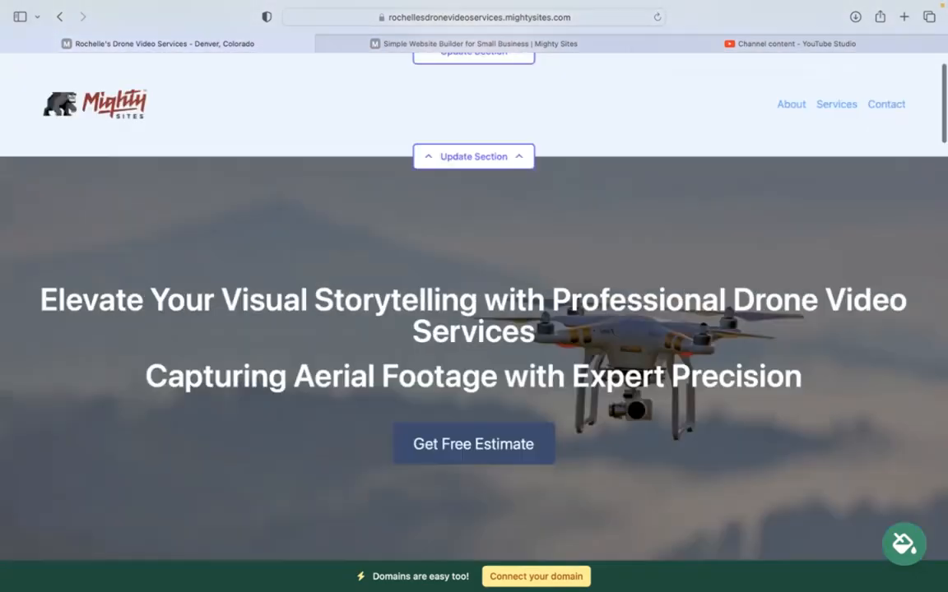
{"action": "scroll", "coordinate": [474, 304], "scroll_direction": "up", "scroll_amount": 2}
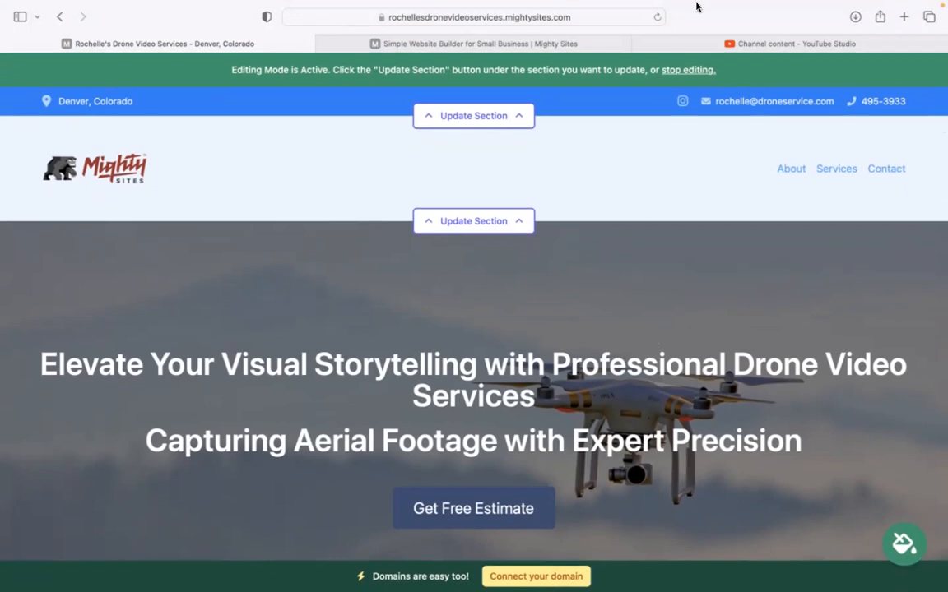
{"action": "mouse_move", "coordinate": [726, 7]}
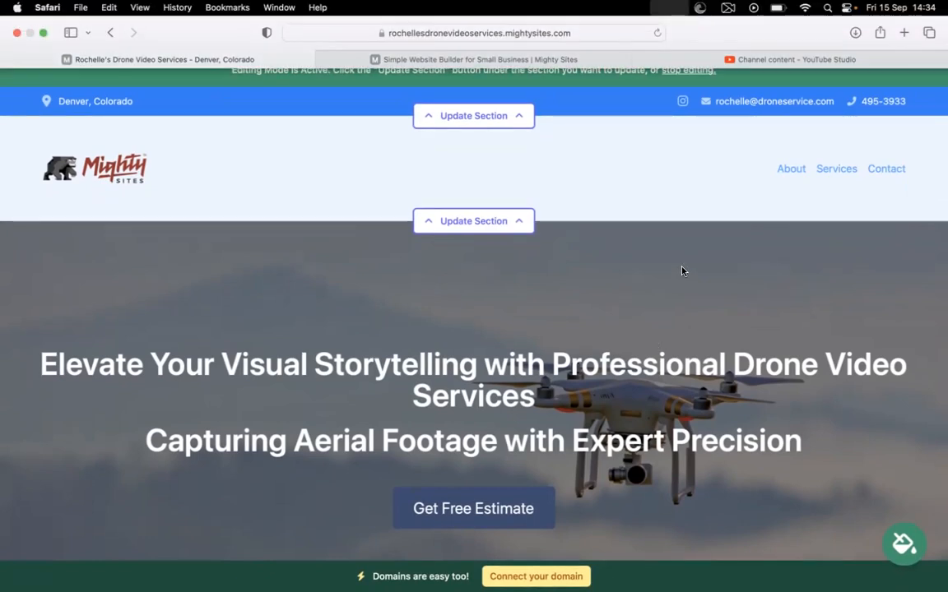